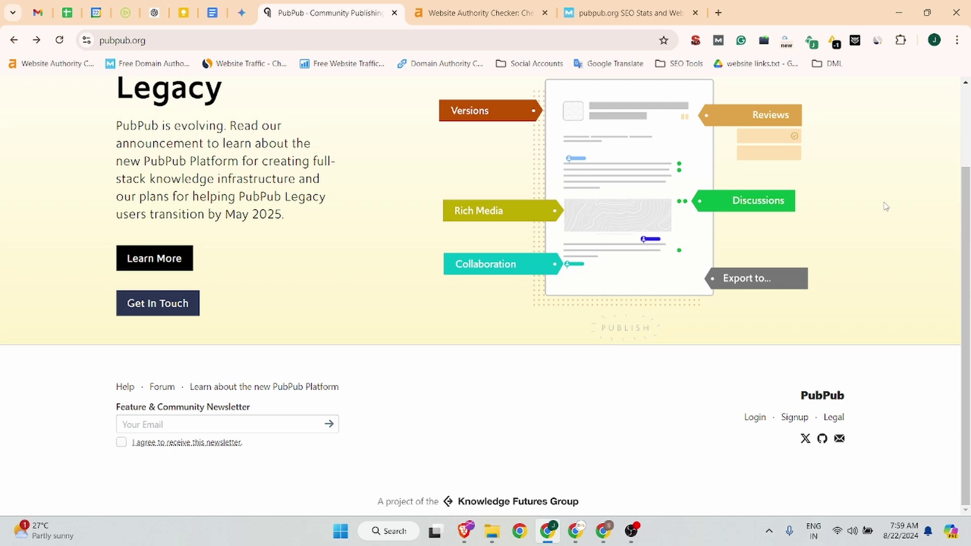
# Review pubpub.org's domain rating and backlinks in Ahrefs and its domain authority and spam score in Moz.
pyautogui.scroll(2, 350, 241)
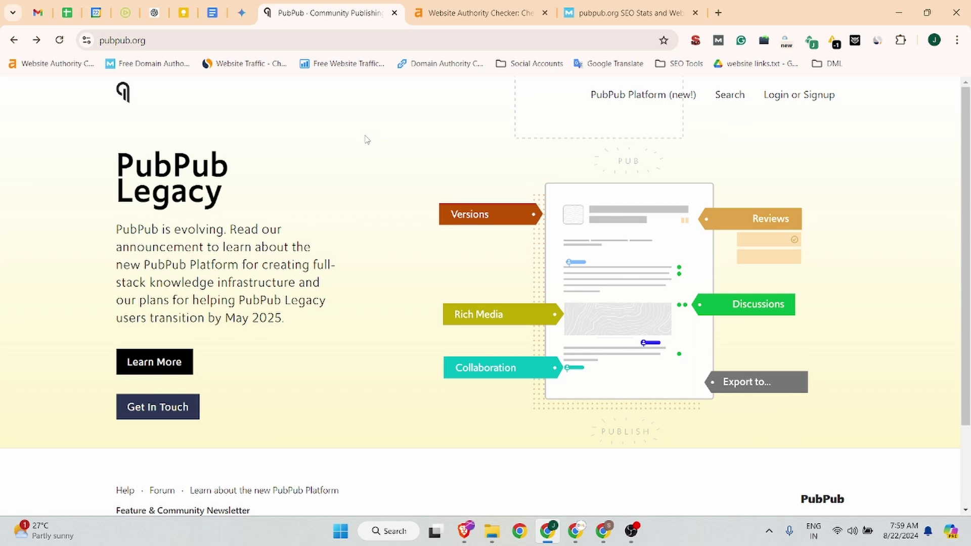
pyautogui.click(480, 12)
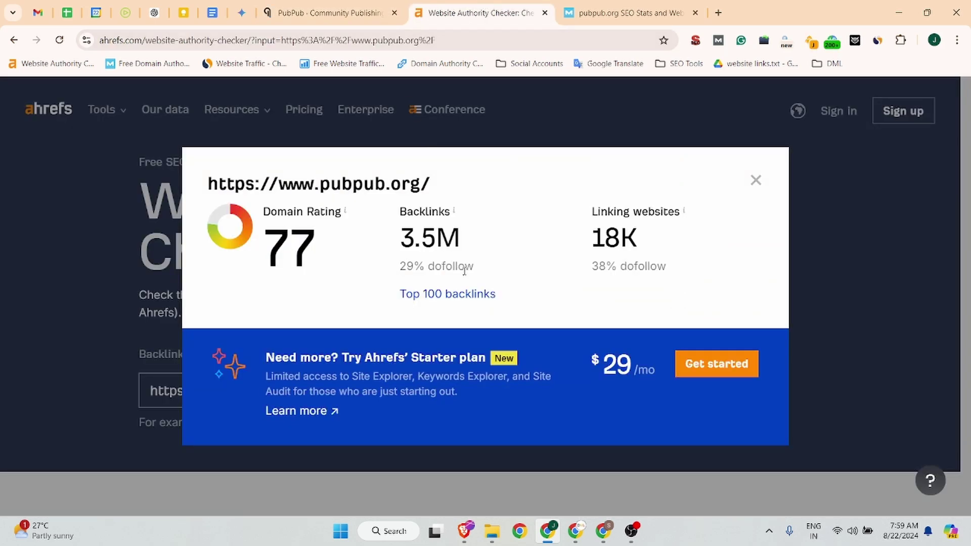
pyautogui.click(628, 7)
pyautogui.scroll(-5, 318, 297)
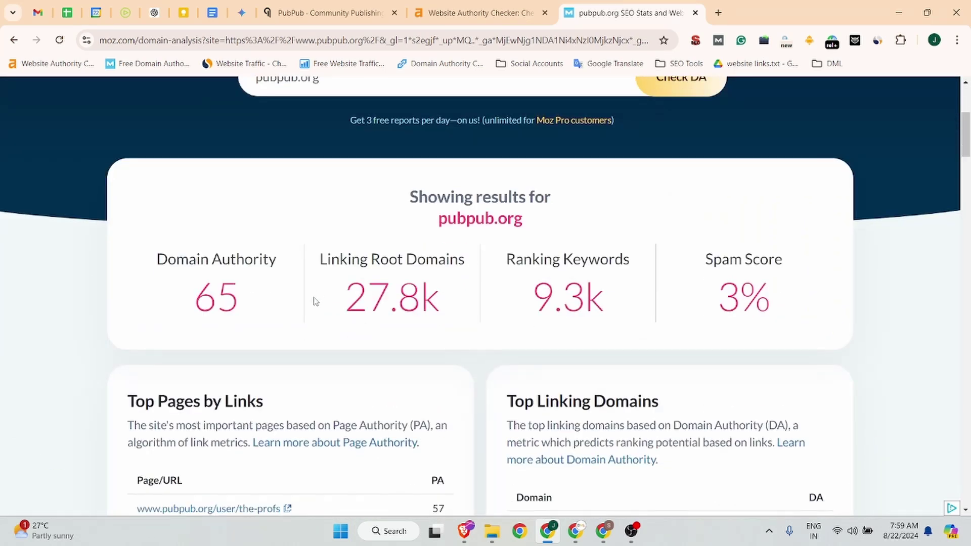
pyautogui.click(362, 7)
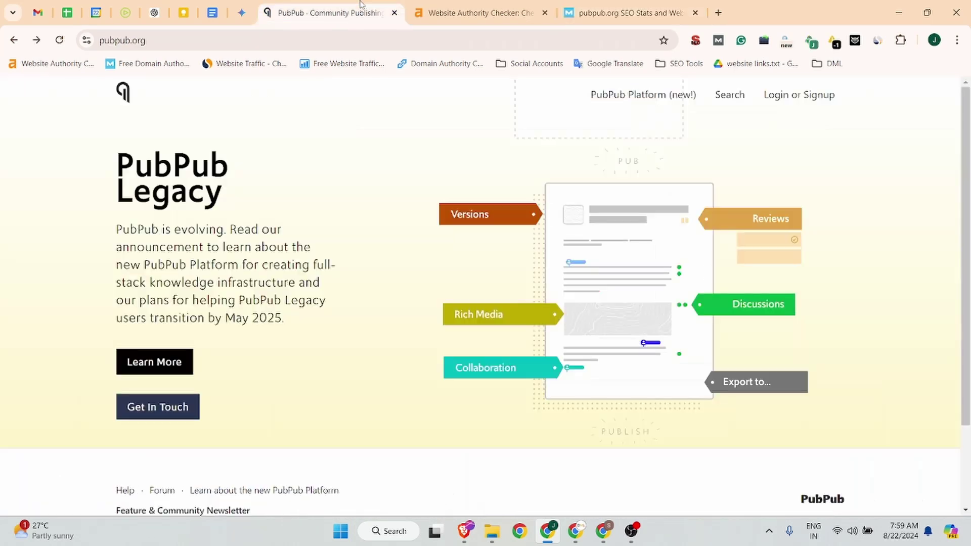
# Examine pubpub.org's monthly visits, top keywords, top countries and traffic sources in the Similarweb extension, and close it.
pyautogui.click(878, 41)
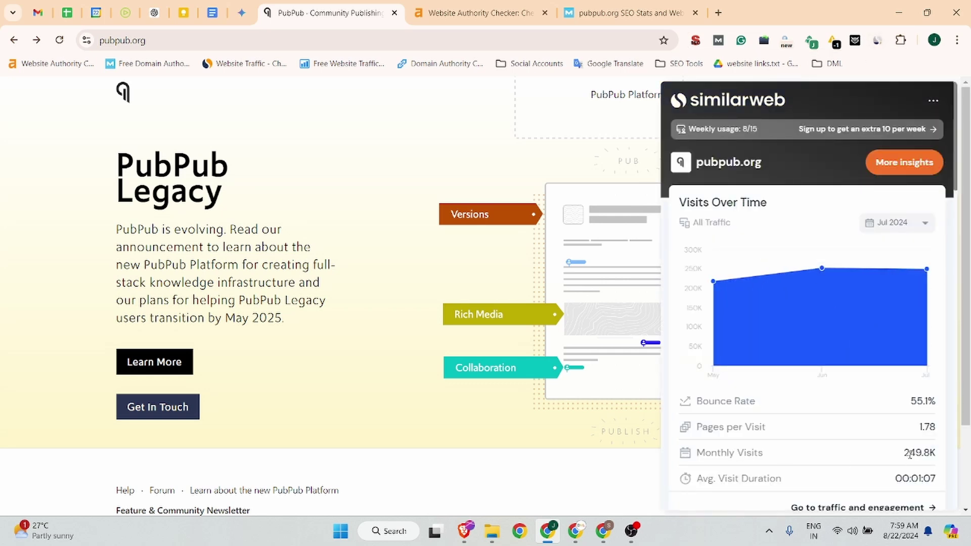
pyautogui.scroll(-10, 797, 398)
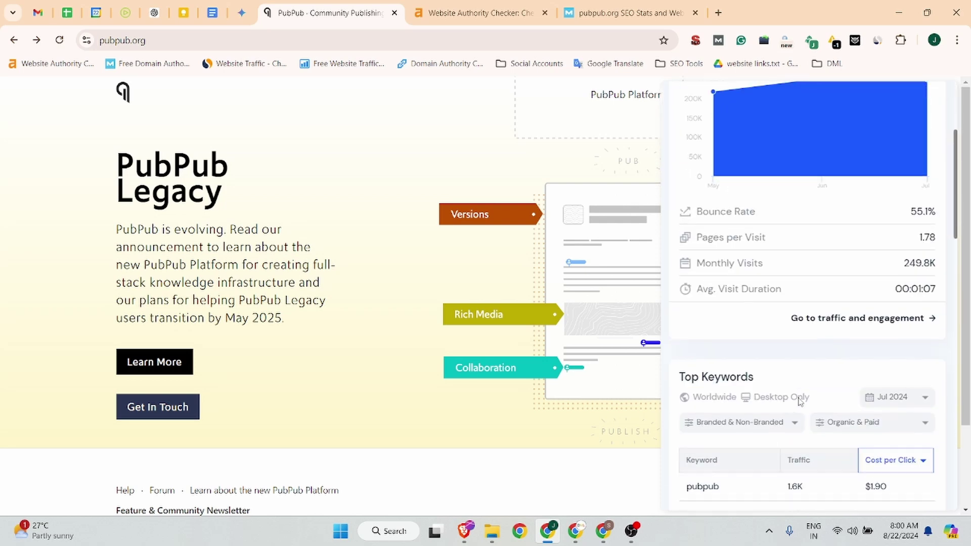
pyautogui.scroll(-6, 797, 397)
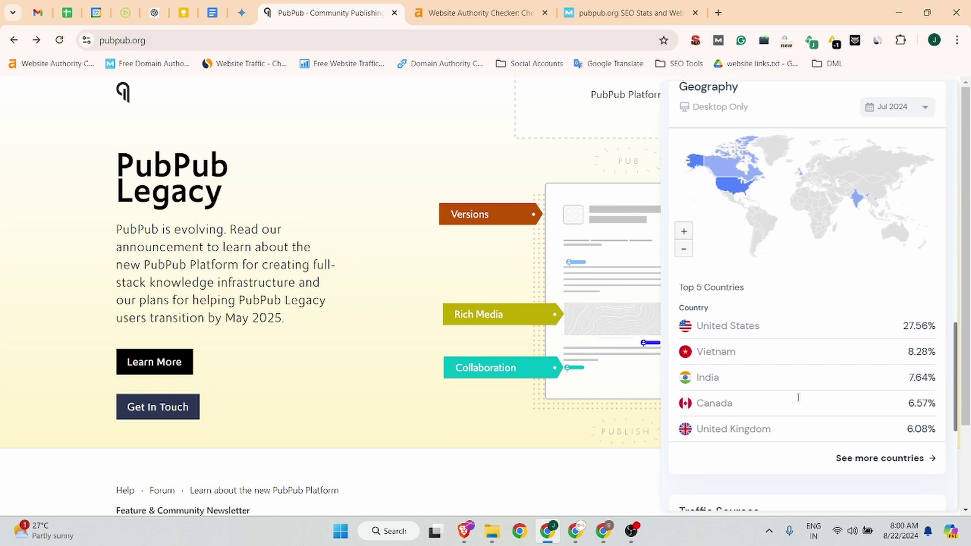
pyautogui.scroll(-5, 798, 398)
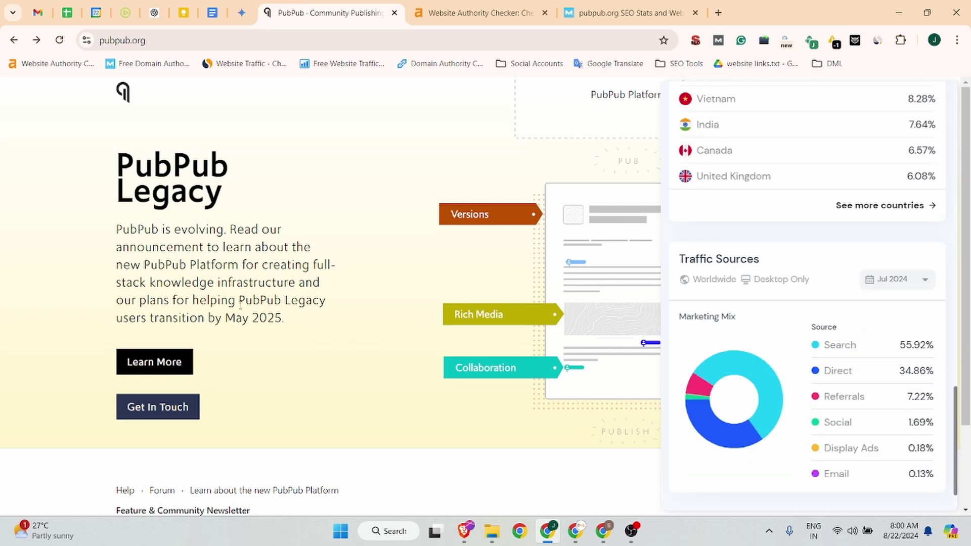
pyautogui.click(216, 240)
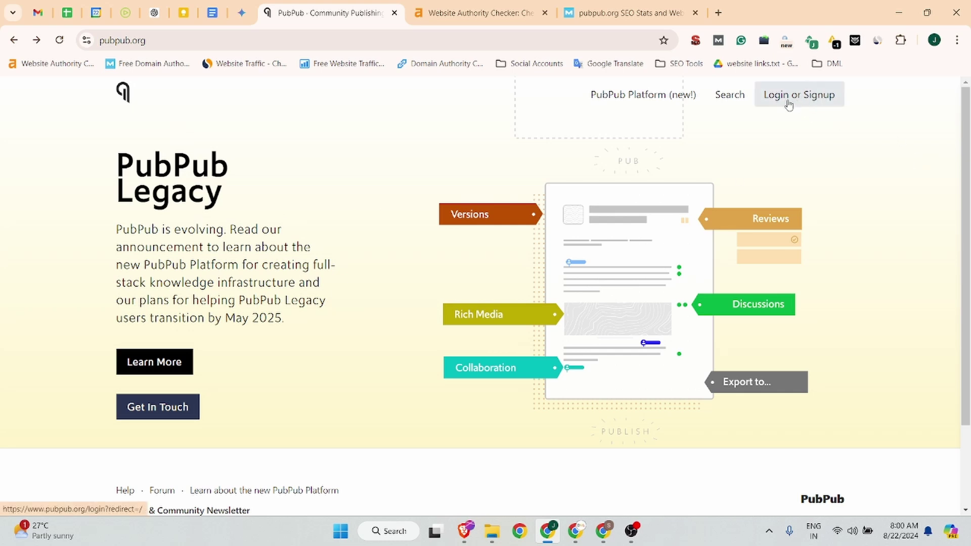
# Open the PubPub signup form and submit it with the email address copied from the Gmail account.
pyautogui.click(812, 101)
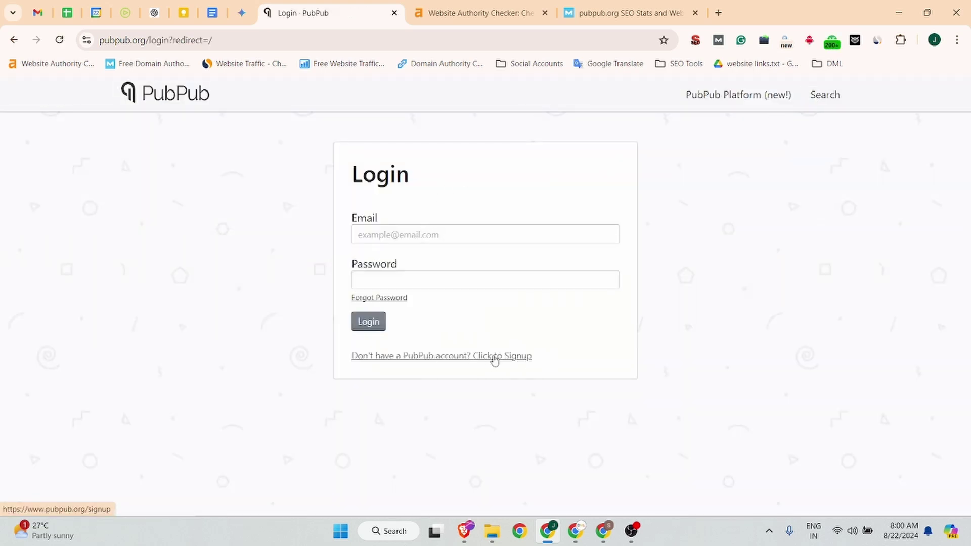
pyautogui.click(511, 357)
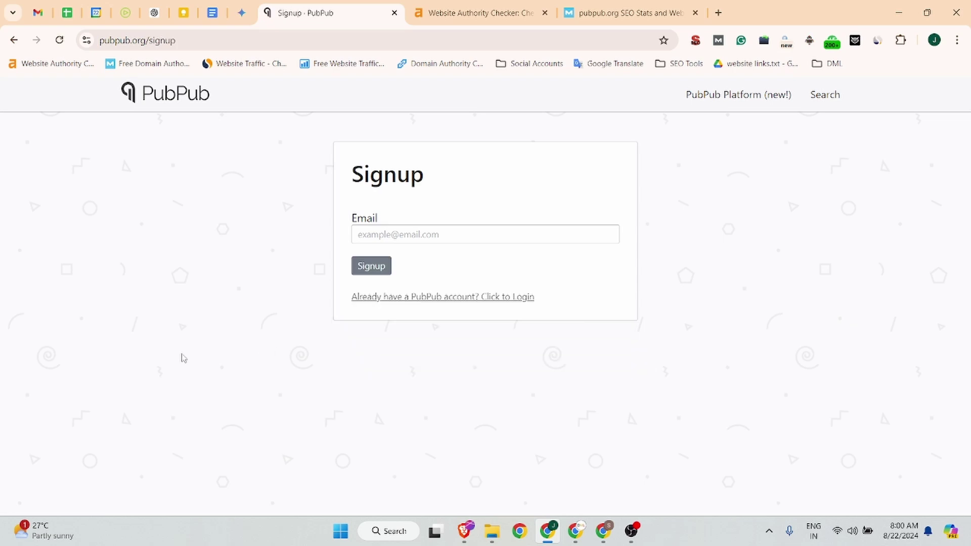
pyautogui.click(396, 233)
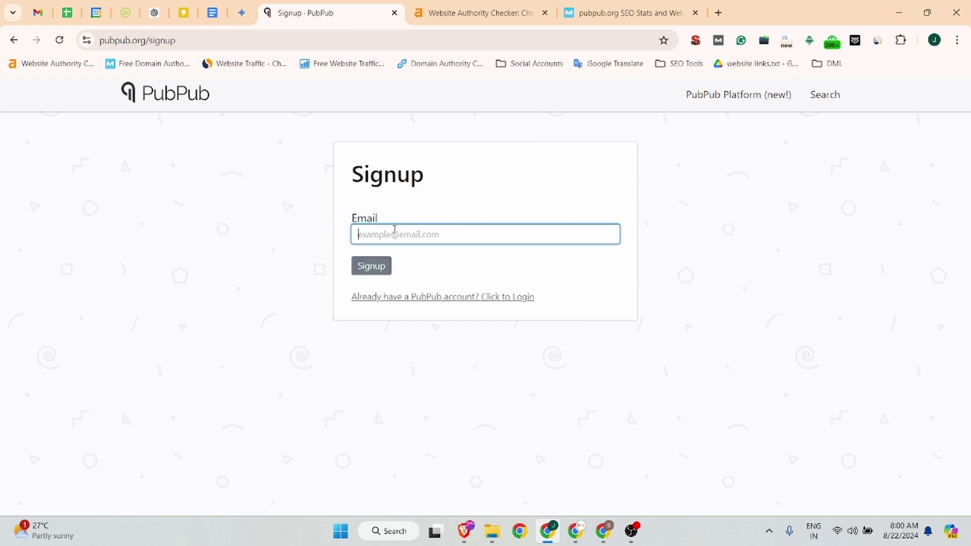
pyautogui.click(40, 13)
pyautogui.click(950, 97)
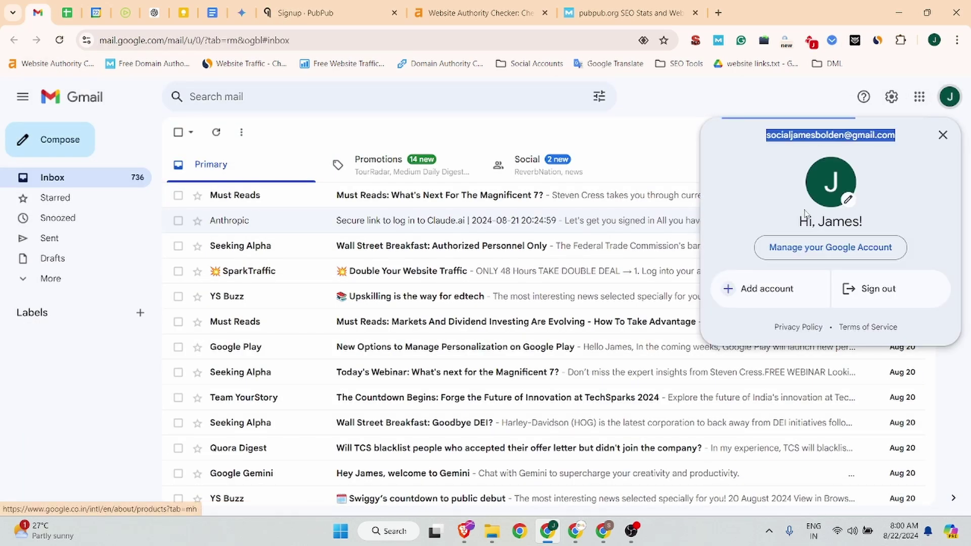
pyautogui.click(328, 13)
pyautogui.hotkey('ctrl', 'v')
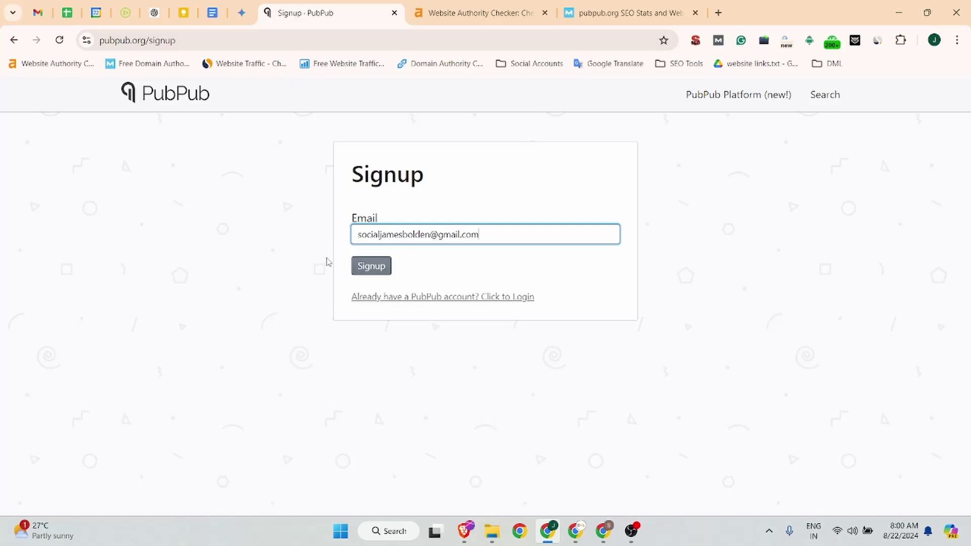
pyautogui.click(360, 268)
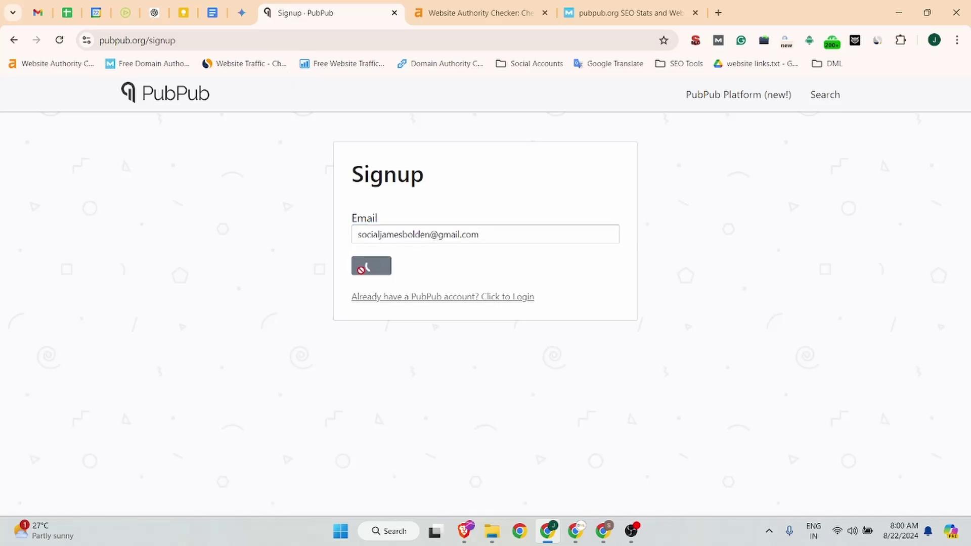
# Resend the signup email and follow the account creation link in the "Welcome to PubPub!" message in Gmail.
pyautogui.click(486, 235)
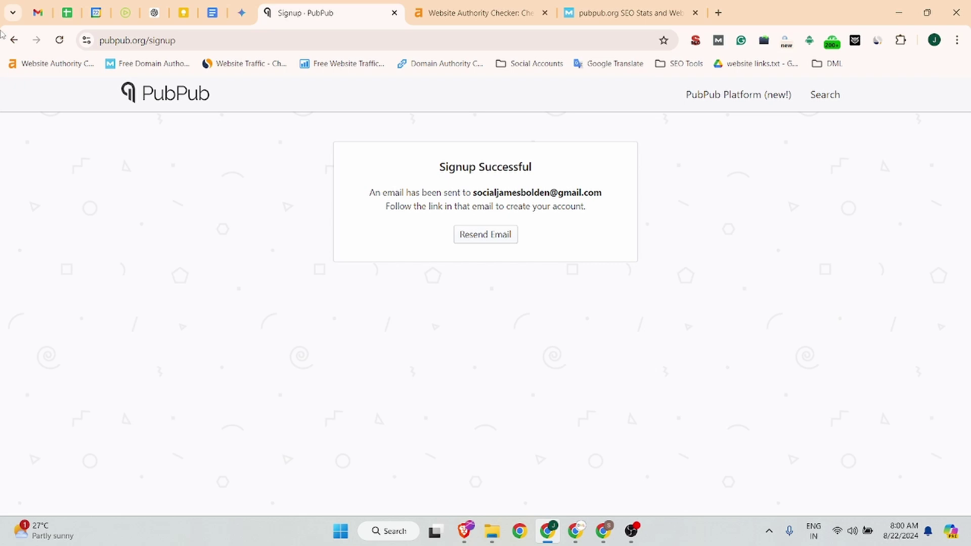
pyautogui.click(39, 12)
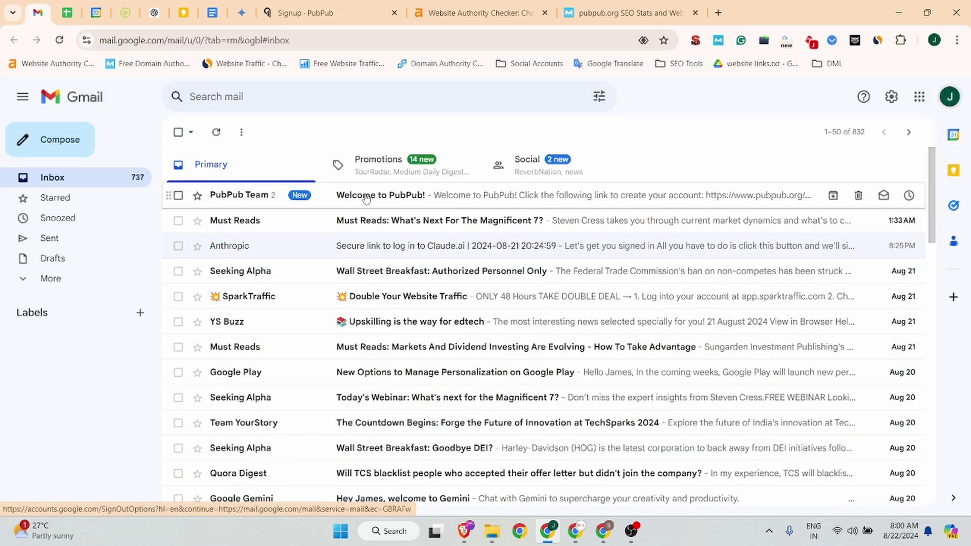
pyautogui.click(486, 195)
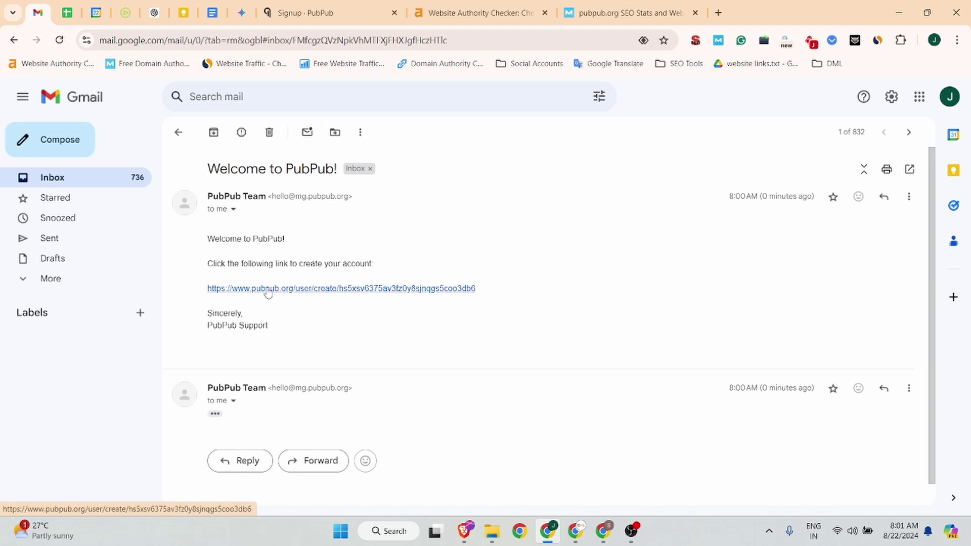
pyautogui.click(270, 288)
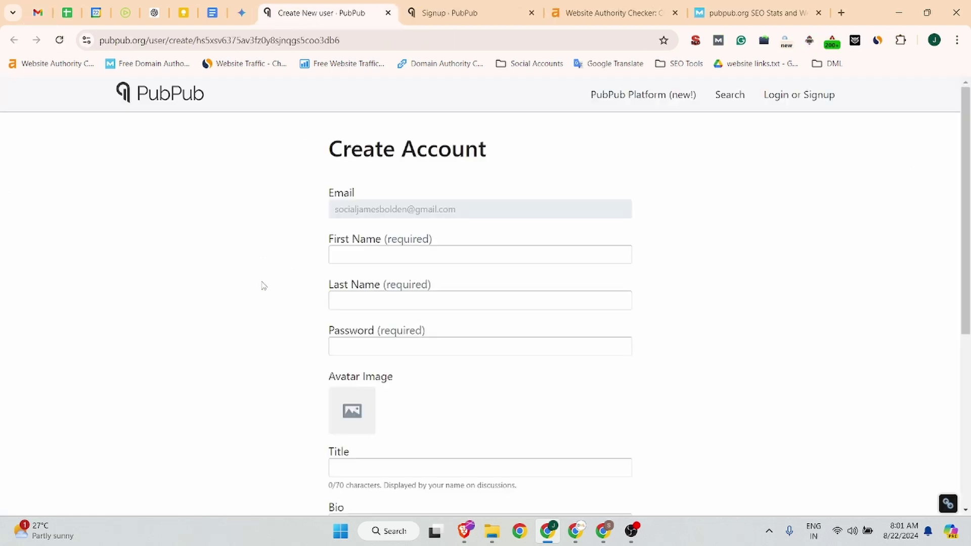
# Fill in the Create Account form with first name "Jobma", last name "Interview" and the account password.
pyautogui.click(360, 258)
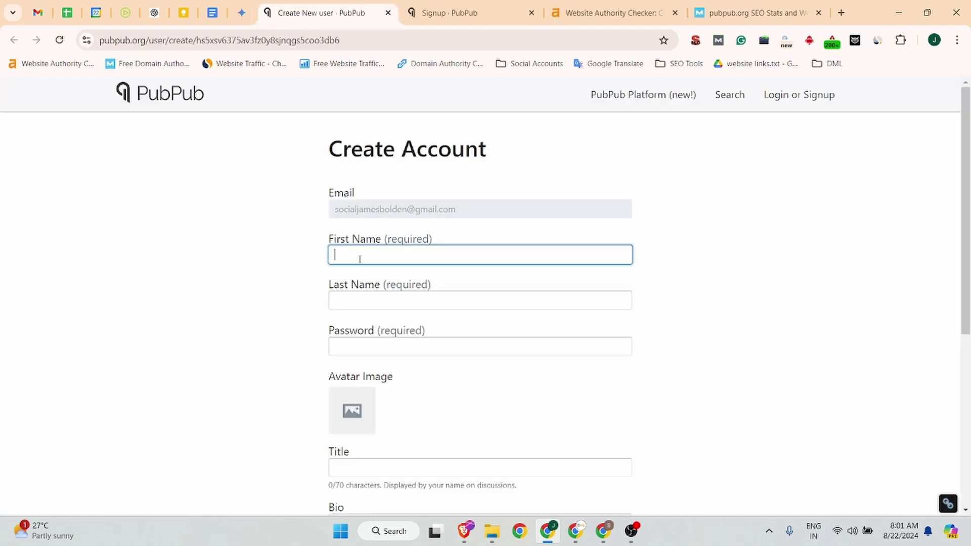
pyautogui.scroll(-6, 340, 329)
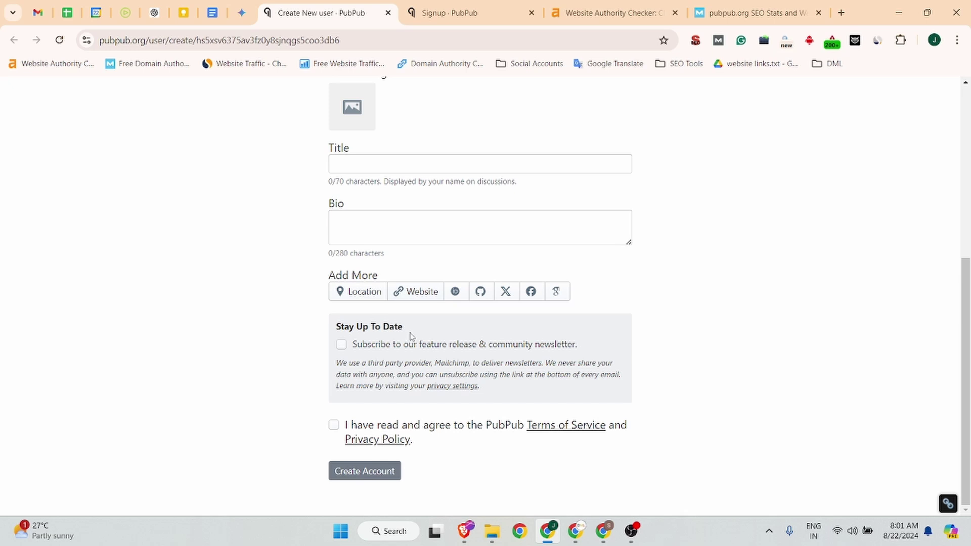
pyautogui.scroll(6, 411, 336)
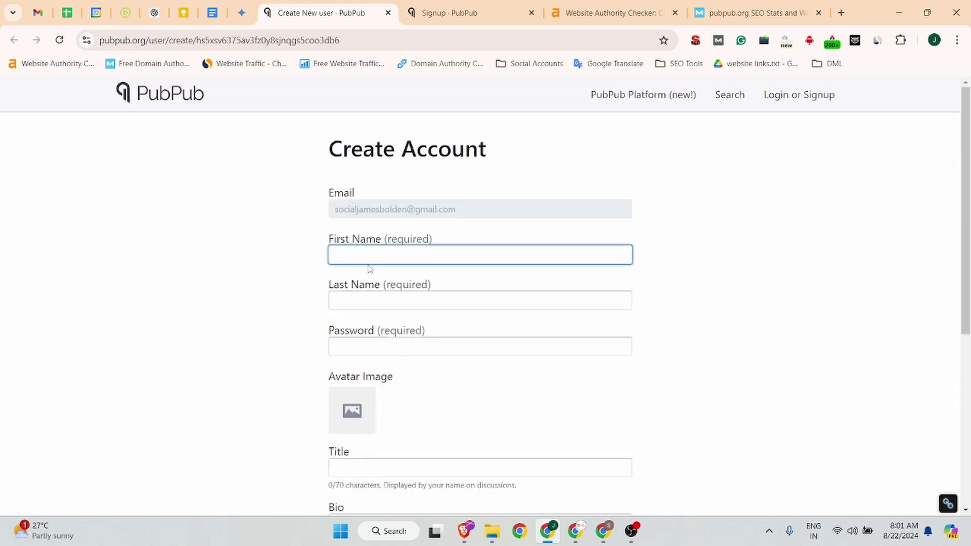
pyautogui.write('DML')
pyautogui.press('BackSpace')
pyautogui.press('BackSpace')
pyautogui.press('BackSpace')
pyautogui.write('Jobma')
pyautogui.click(377, 297)
pyautogui.write('I')
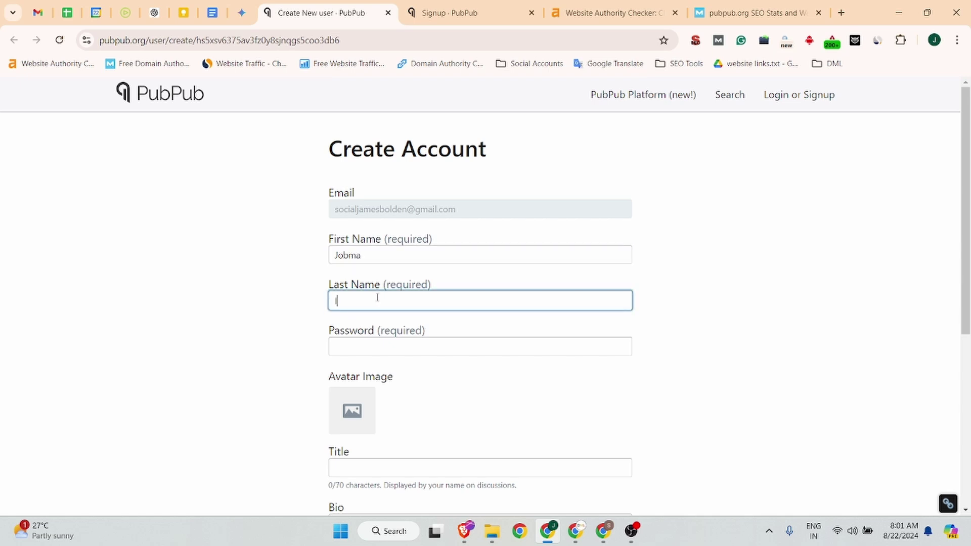
pyautogui.write('nterview')
pyautogui.click(367, 346)
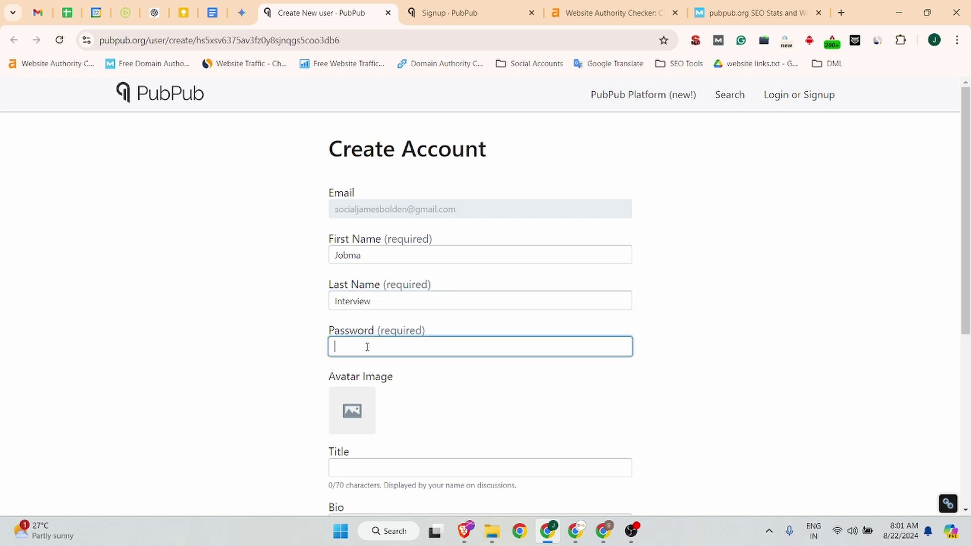
pyautogui.write('••••••••••')
# Upload the green play-button logo from Downloads as the avatar image, cropped at zoom 1.0.
pyautogui.scroll(-1, 348, 390)
pyautogui.click(353, 363)
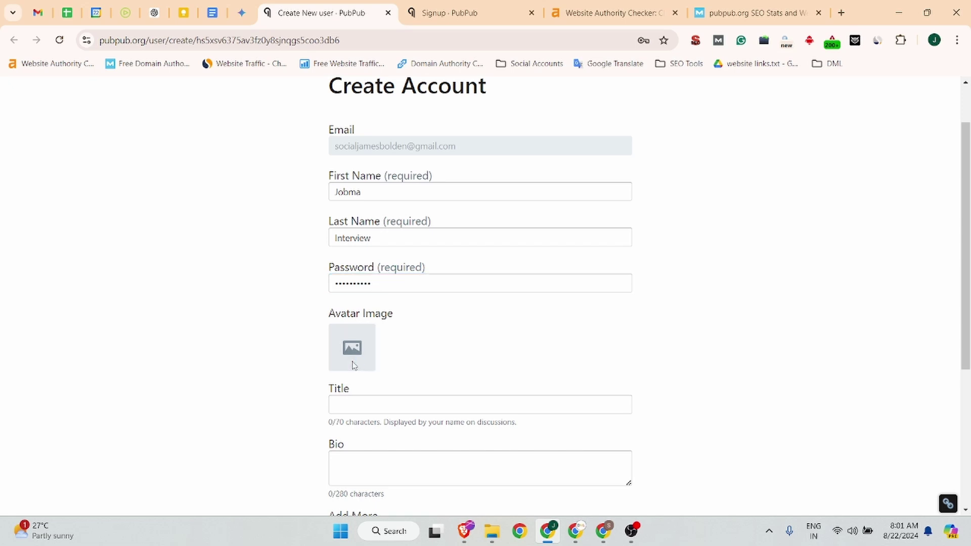
pyautogui.scroll(-3, 213, 184)
pyautogui.scroll(-12, 212, 185)
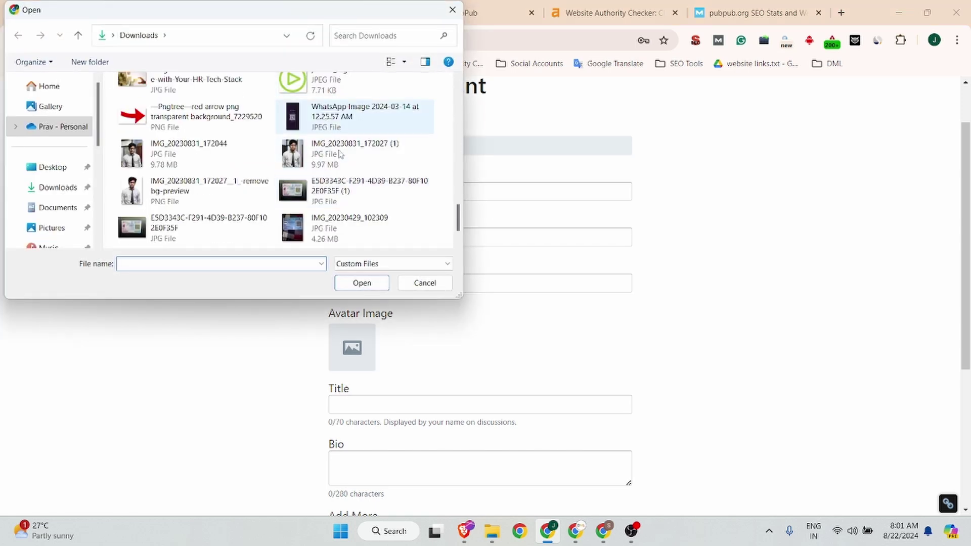
pyautogui.scroll(2, 313, 151)
pyautogui.click(323, 164)
pyautogui.click(361, 283)
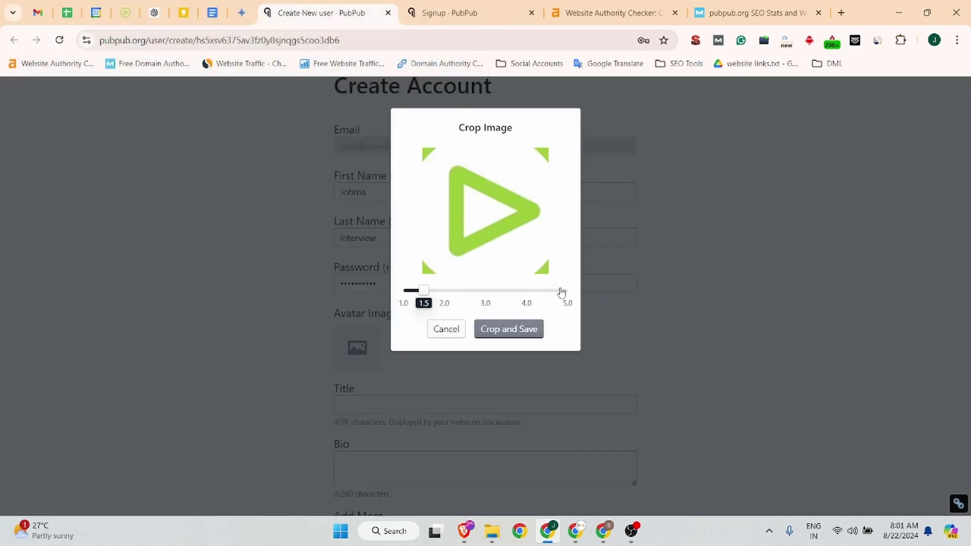
pyautogui.moveTo(426, 290); pyautogui.dragTo(403, 291)
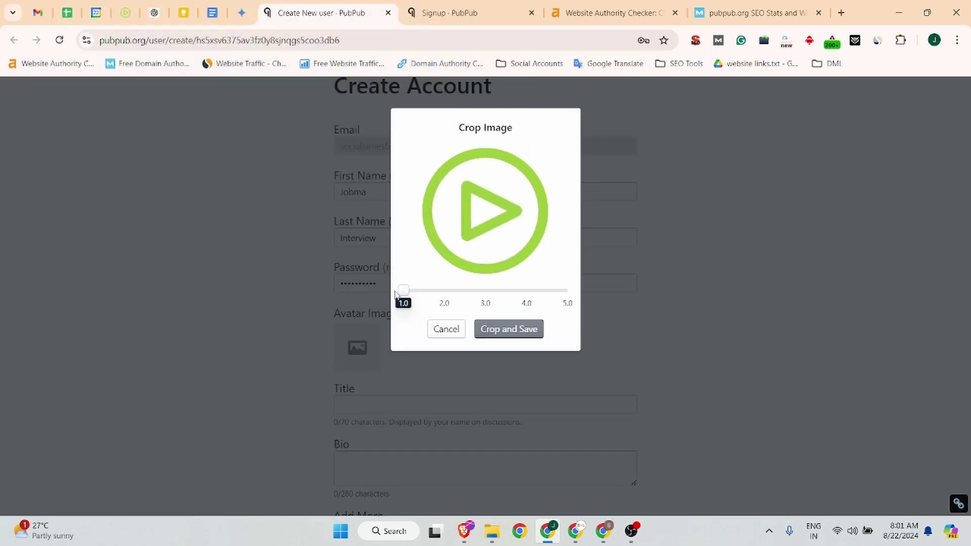
pyautogui.click(509, 330)
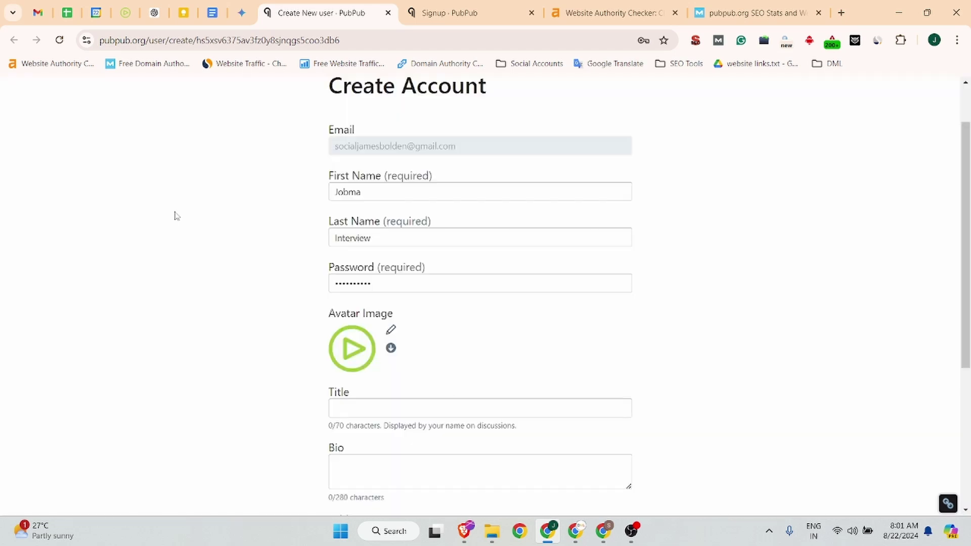
# Copy "Top Interview Management System | Jobma" from the Business Listing document into the account's Title field.
pyautogui.scroll(-3, 175, 214)
pyautogui.click(361, 287)
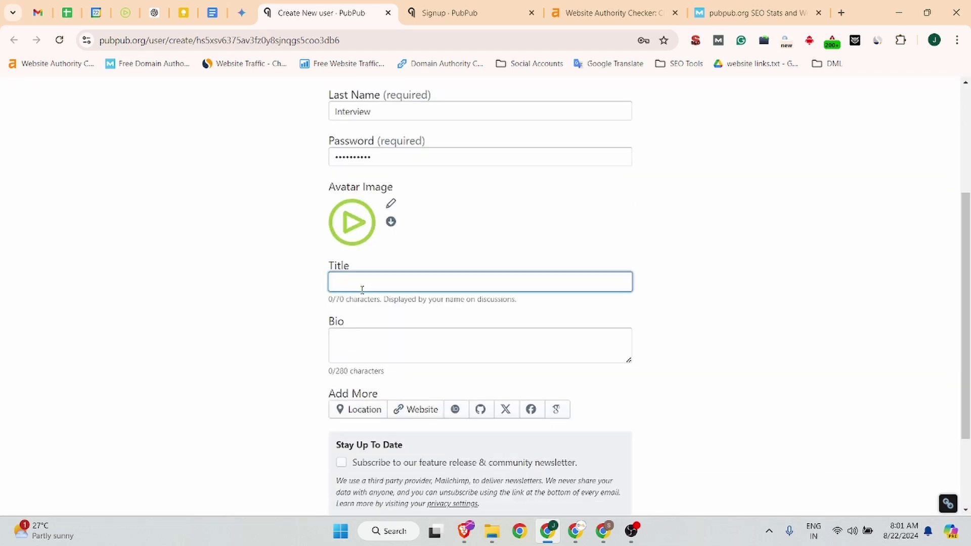
pyautogui.click(212, 12)
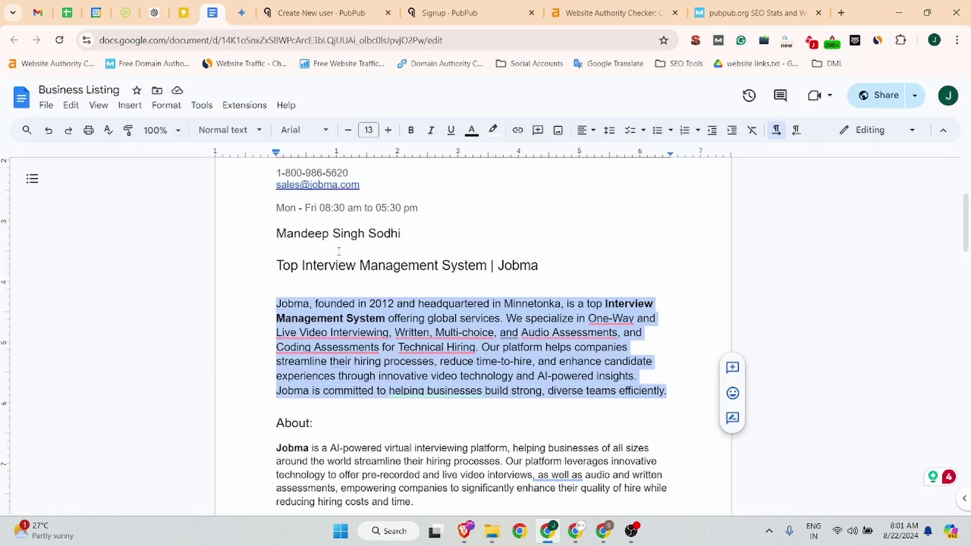
pyautogui.moveTo(554, 268); pyautogui.dragTo(273, 267)
pyautogui.hotkey('ctrl', 'c')
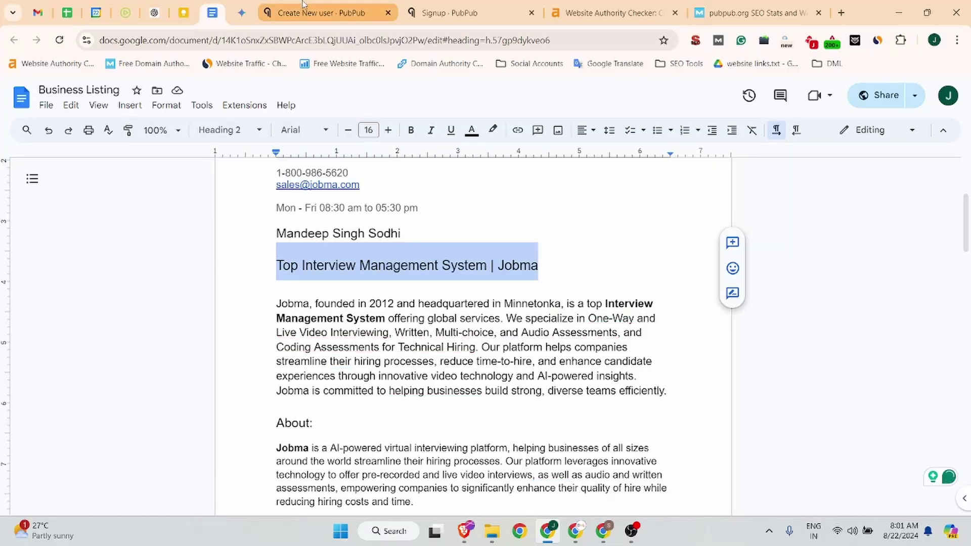
pyautogui.click(324, 13)
pyautogui.click(362, 281)
pyautogui.hotkey('ctrl', 'v')
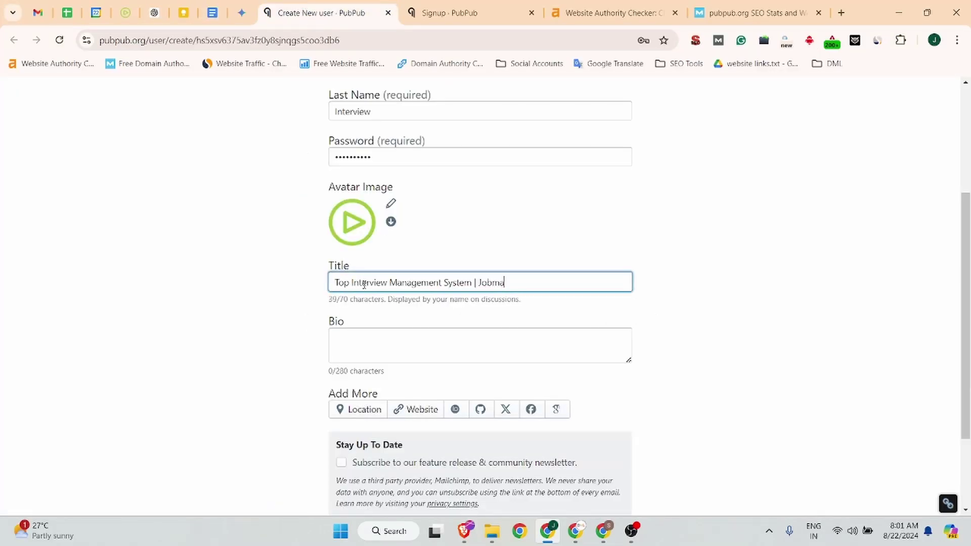
# Copy the first About paragraph from the Business Listing document into the account's Bio field and review the pasted text.
pyautogui.press('Tab')
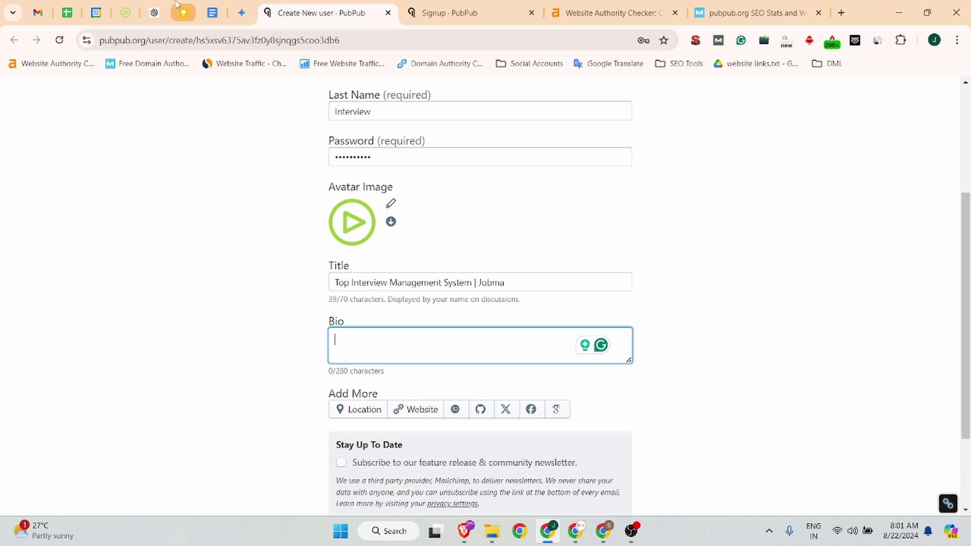
pyautogui.click(213, 13)
pyautogui.scroll(-4, 580, 365)
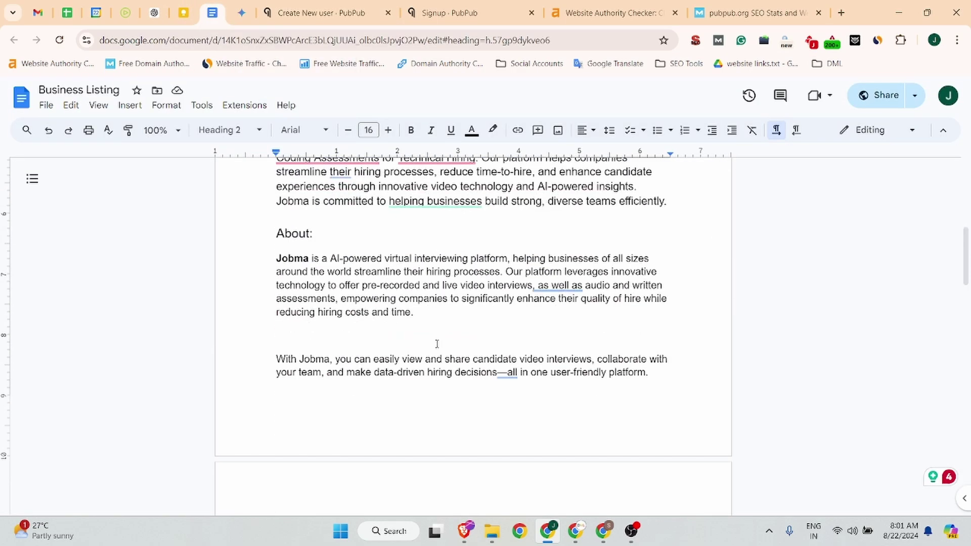
pyautogui.moveTo(425, 316); pyautogui.dragTo(260, 257)
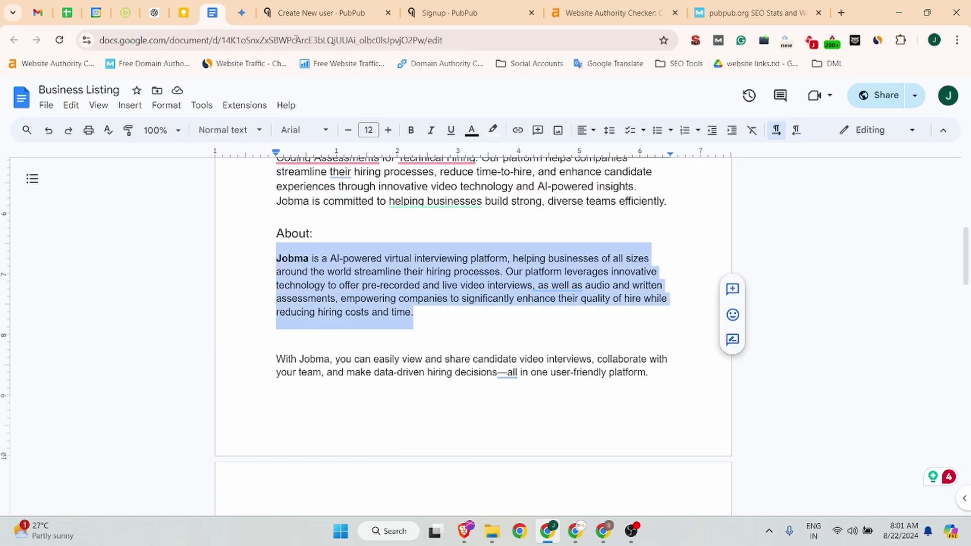
pyautogui.click(319, 4)
pyautogui.write('Jobma is a AI-powered virtual interviewing platform, helping businesses of all sizes around the world streamline their hiring processes. Our platform leverages innovative technology to offer pre-recorded and live video interviews, as well as audio and written assessments, empower')
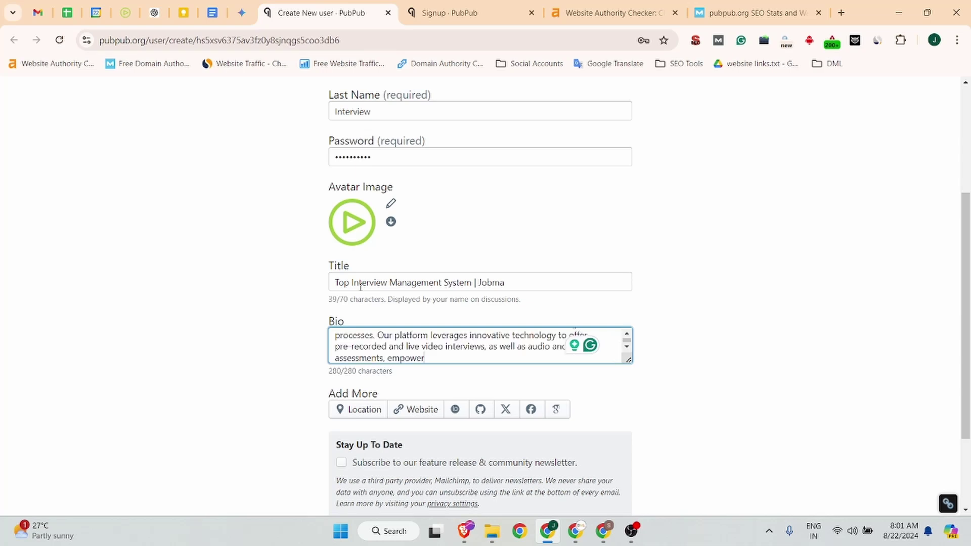
pyautogui.scroll(1, 421, 369)
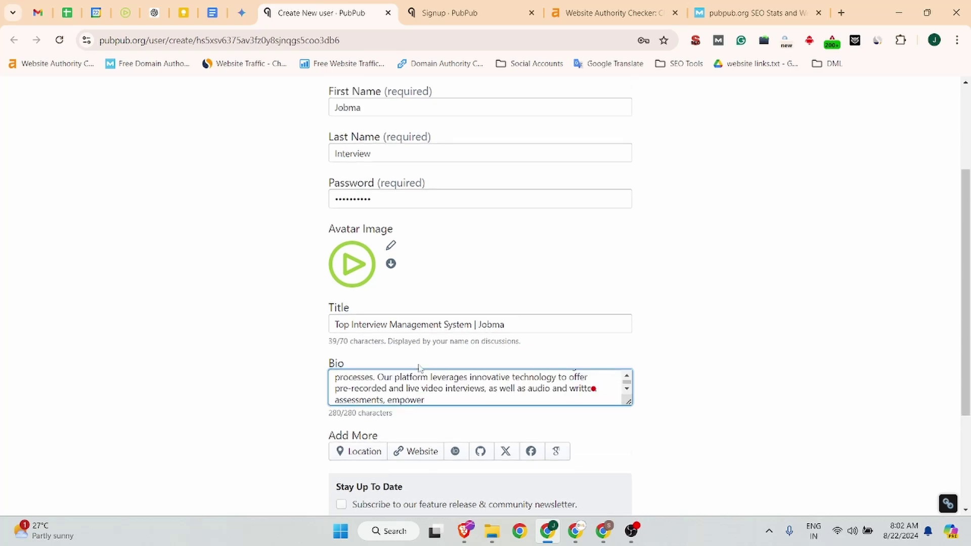
pyautogui.scroll(-1, 412, 377)
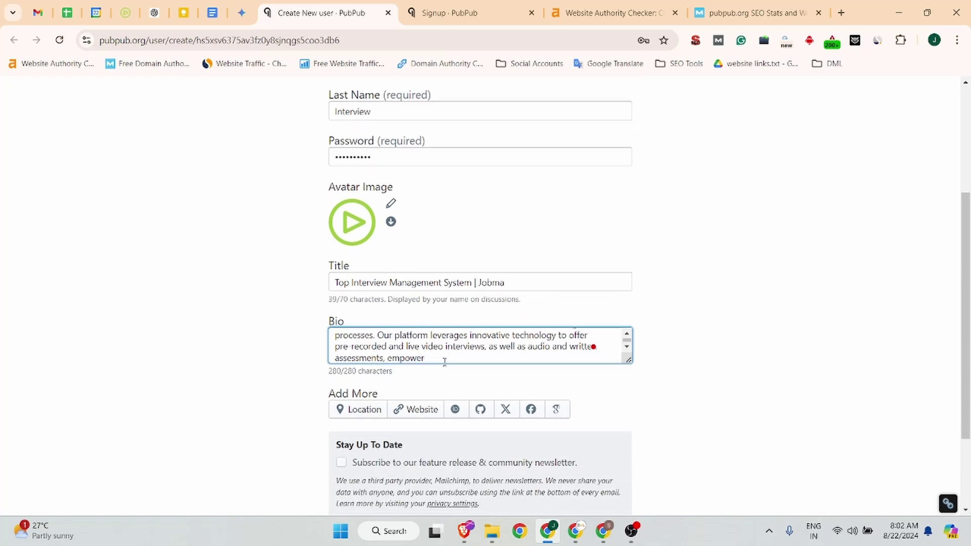
pyautogui.scroll(1, 431, 357)
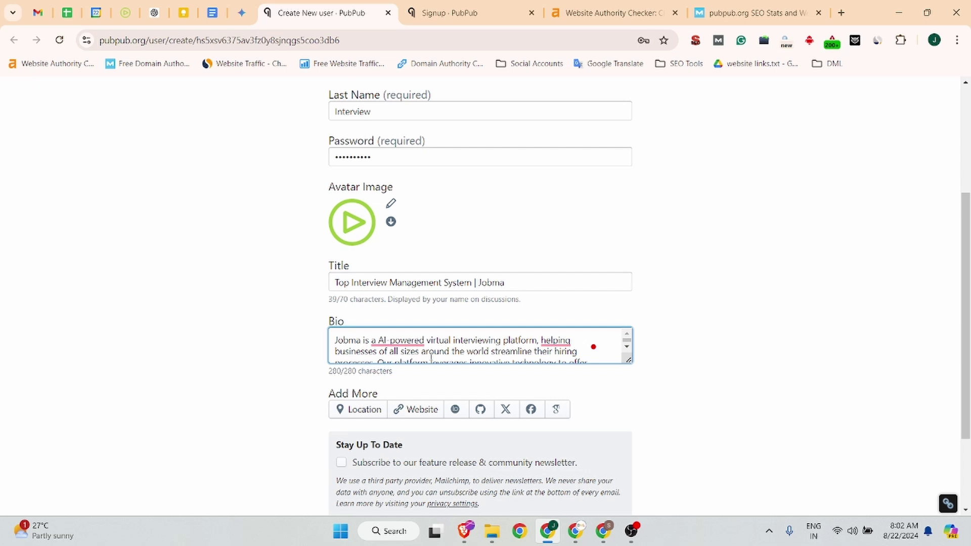
pyautogui.scroll(-1, 431, 357)
pyautogui.scroll(-1, 377, 348)
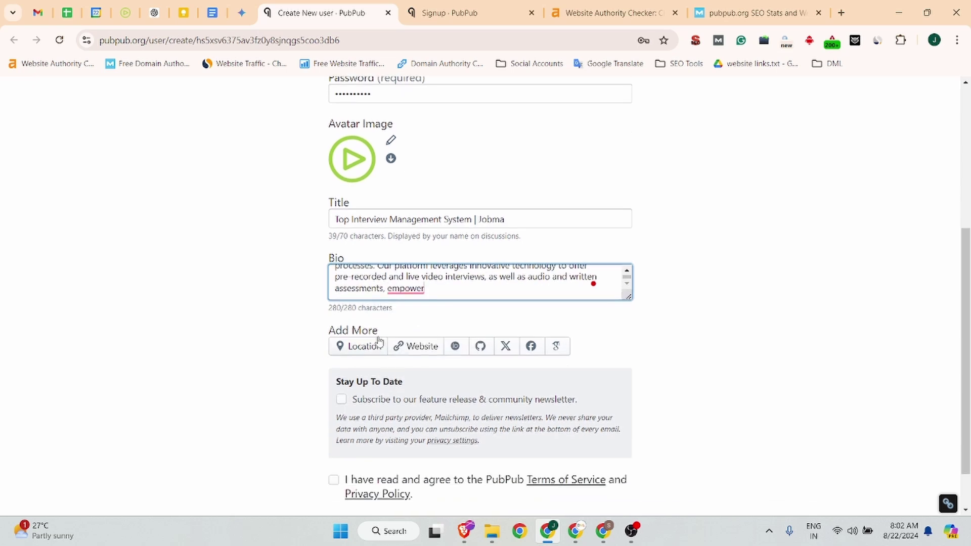
# Look through the Business Listing document for a shorter text that fits the Bio field.
pyautogui.click(213, 13)
pyautogui.scroll(-8, 367, 399)
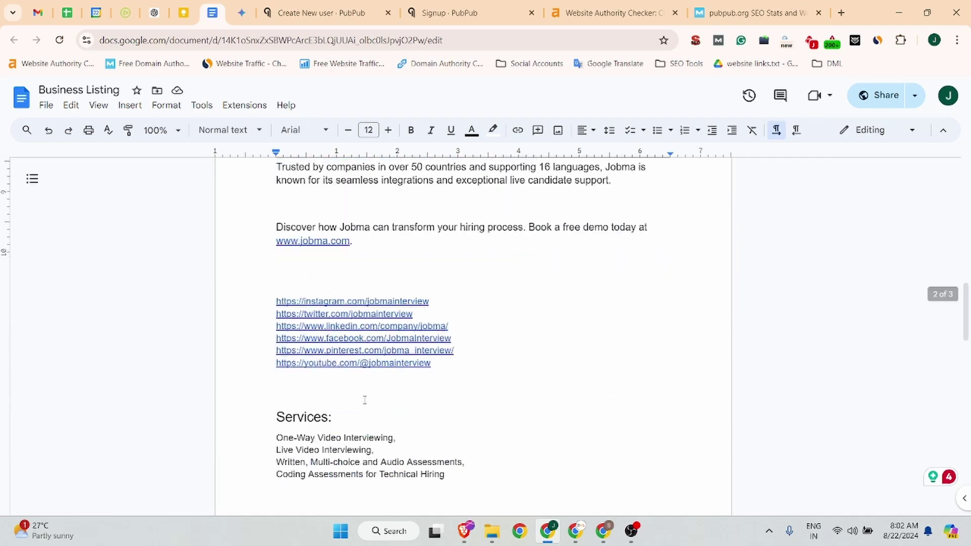
pyautogui.scroll(-4, 366, 400)
pyautogui.scroll(12, 366, 400)
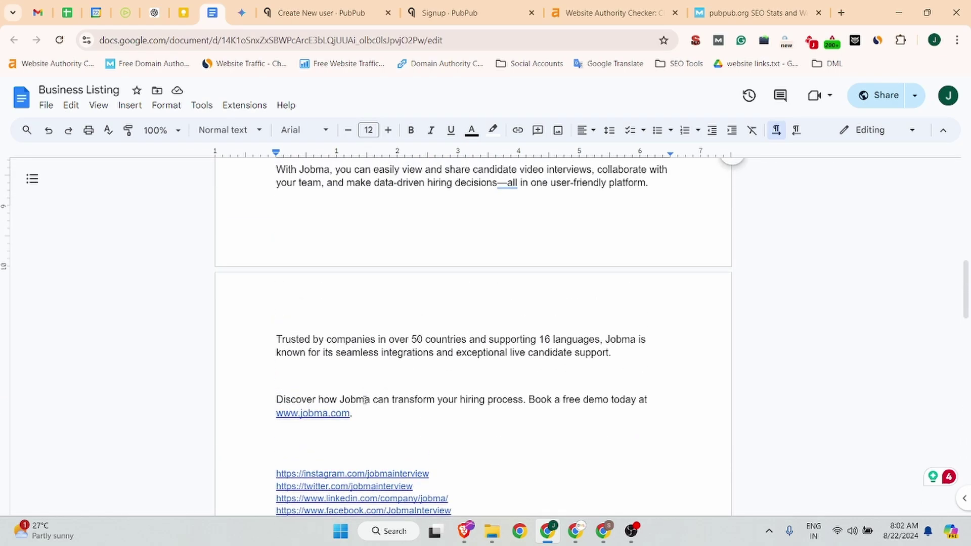
pyautogui.scroll(1, 370, 402)
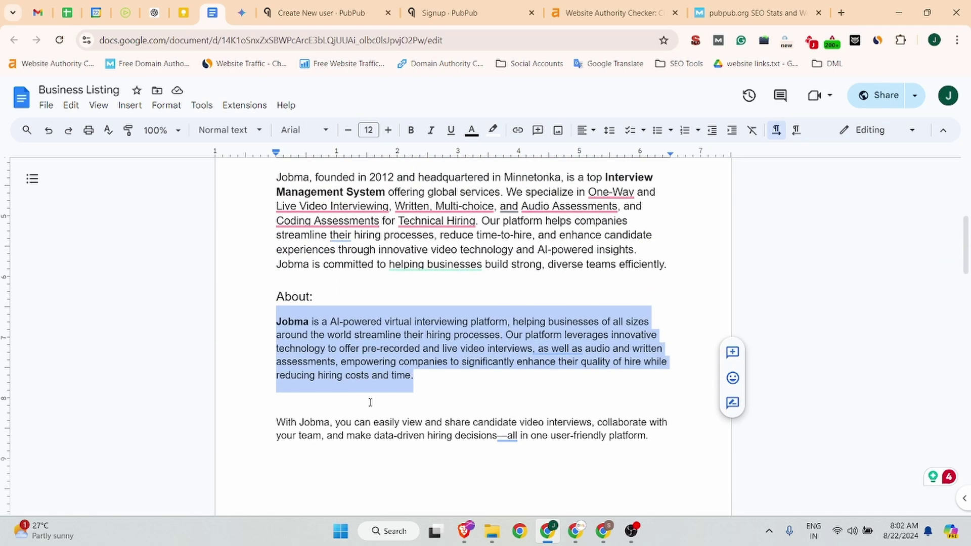
pyautogui.scroll(5, 370, 402)
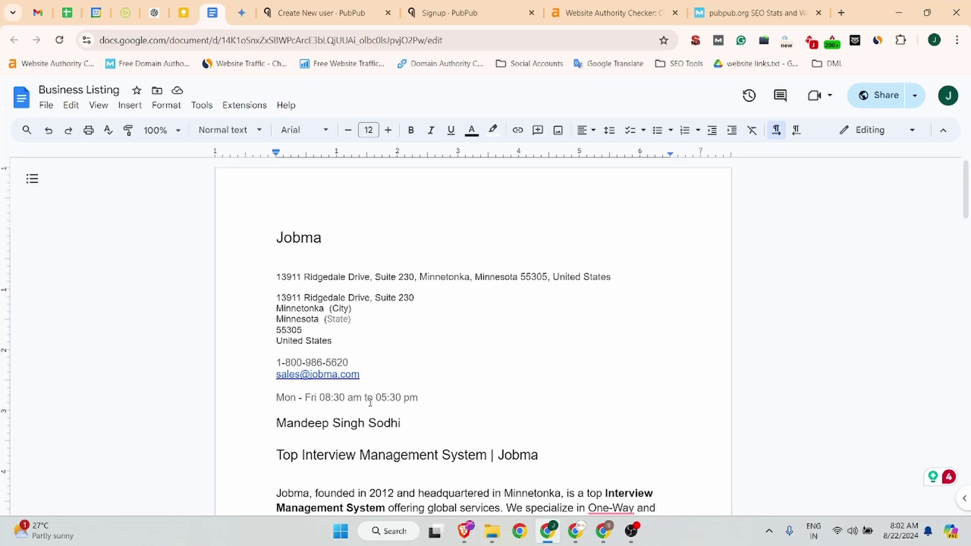
# Replace the Bio with the "Interview Better & Faster with AI" headline and the sentence below it, copied from Jobma's home page.
pyautogui.click(126, 6)
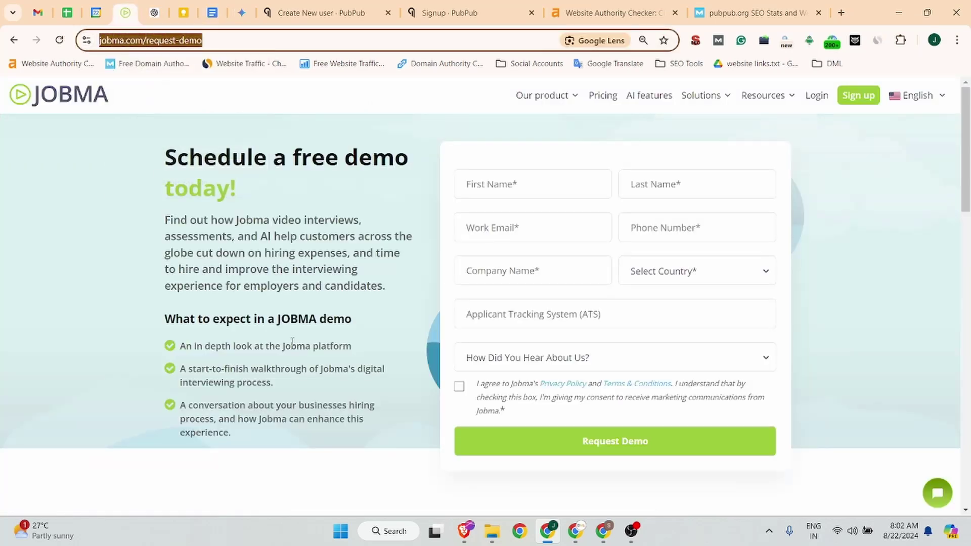
pyautogui.click(35, 98)
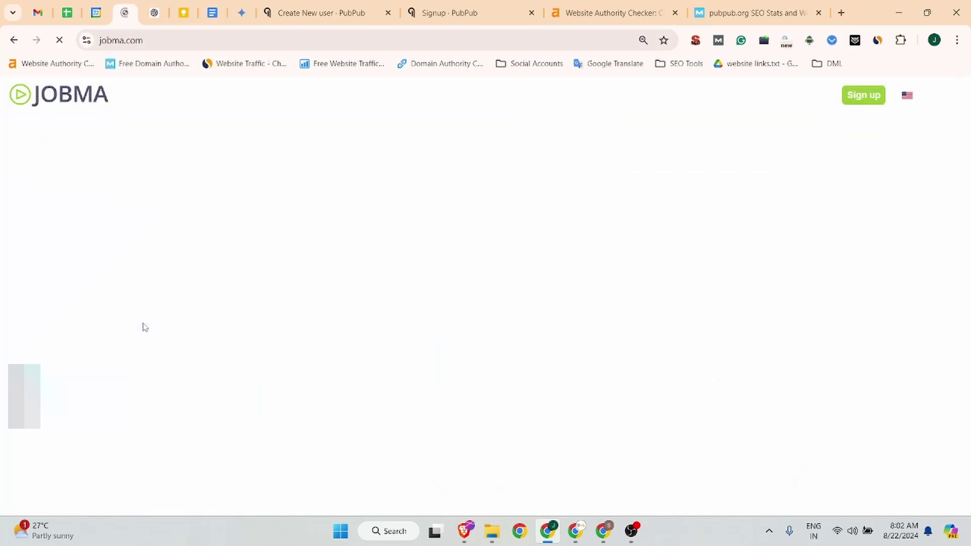
pyautogui.scroll(-15, 275, 244)
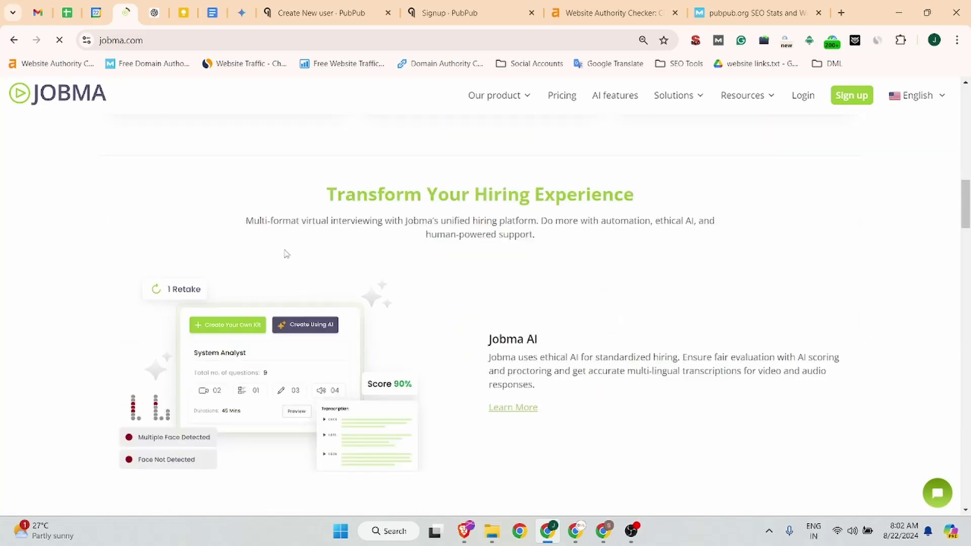
pyautogui.scroll(-2, 286, 254)
pyautogui.scroll(15, 273, 260)
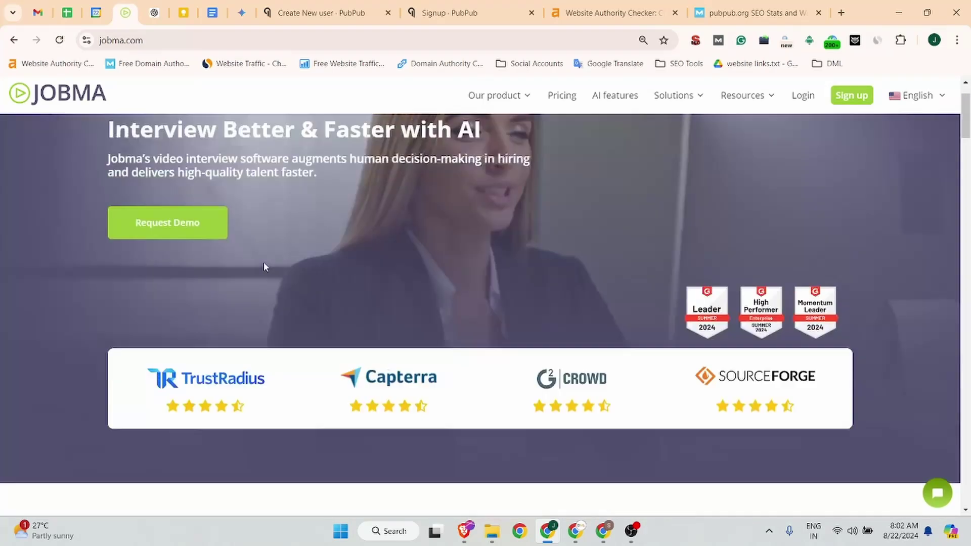
pyautogui.scroll(2, 263, 262)
pyautogui.moveTo(317, 240); pyautogui.dragTo(89, 204)
pyautogui.hotkey('ctrl', 'c')
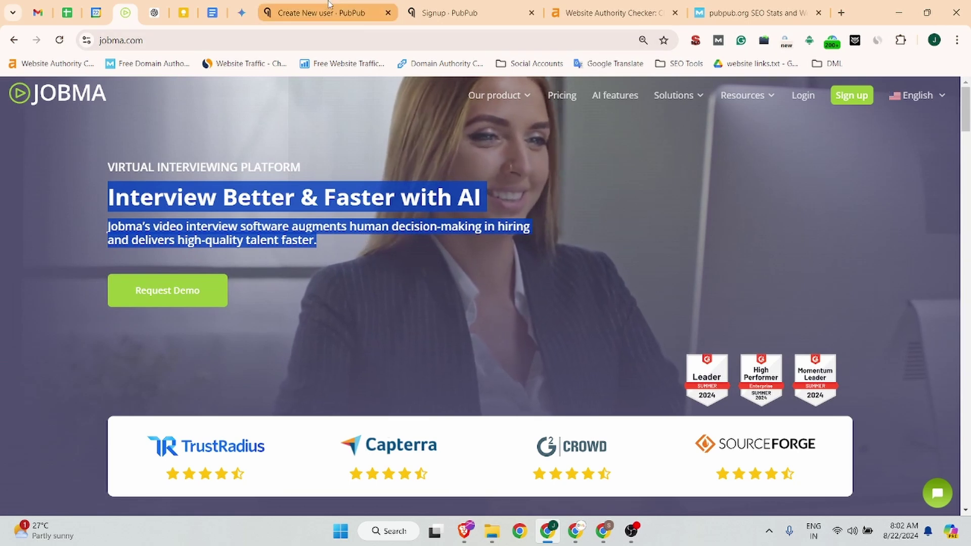
pyautogui.click(337, 13)
pyautogui.hotkey('ctrl', 'a')
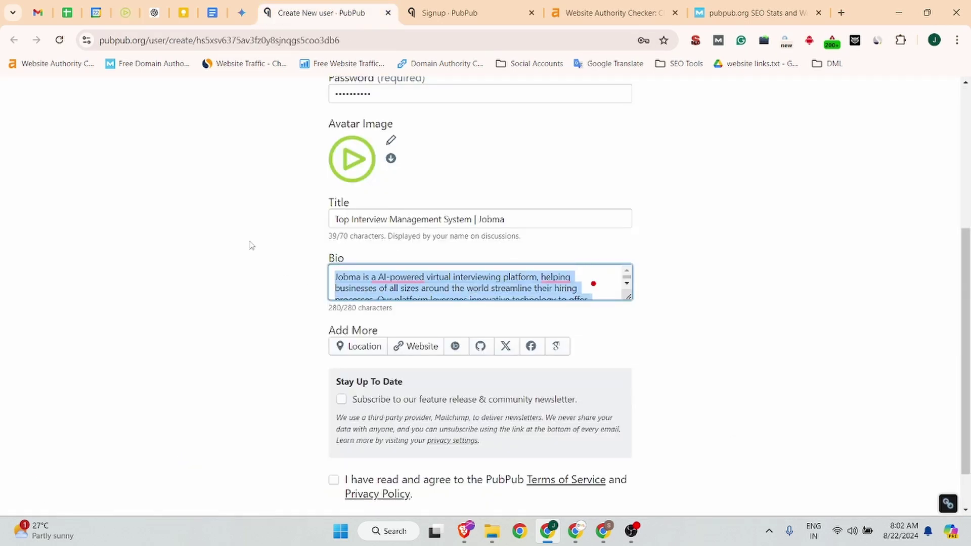
pyautogui.hotkey('ctrl', 'v')
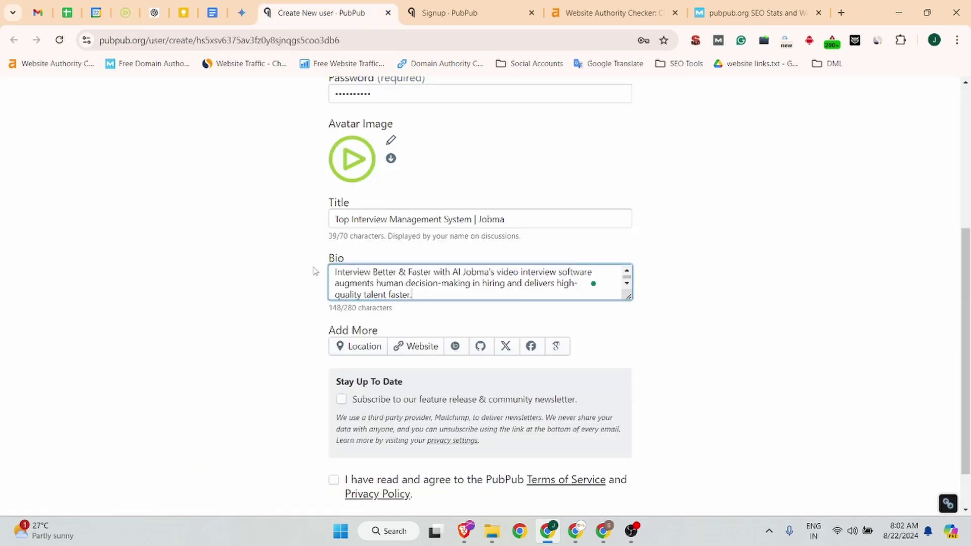
pyautogui.click(423, 346)
pyautogui.click(375, 350)
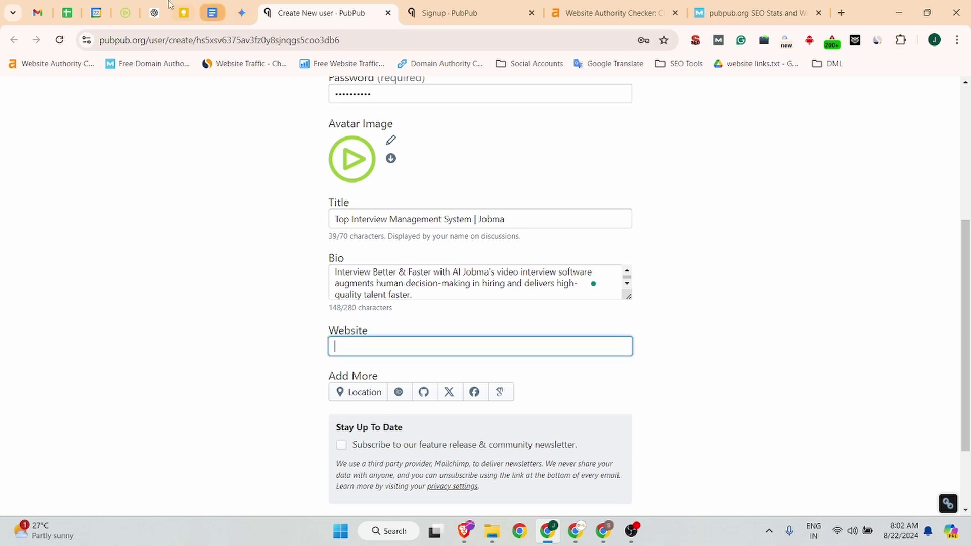
pyautogui.click(125, 13)
pyautogui.click(146, 41)
pyautogui.hotkey('ctrl', 'c')
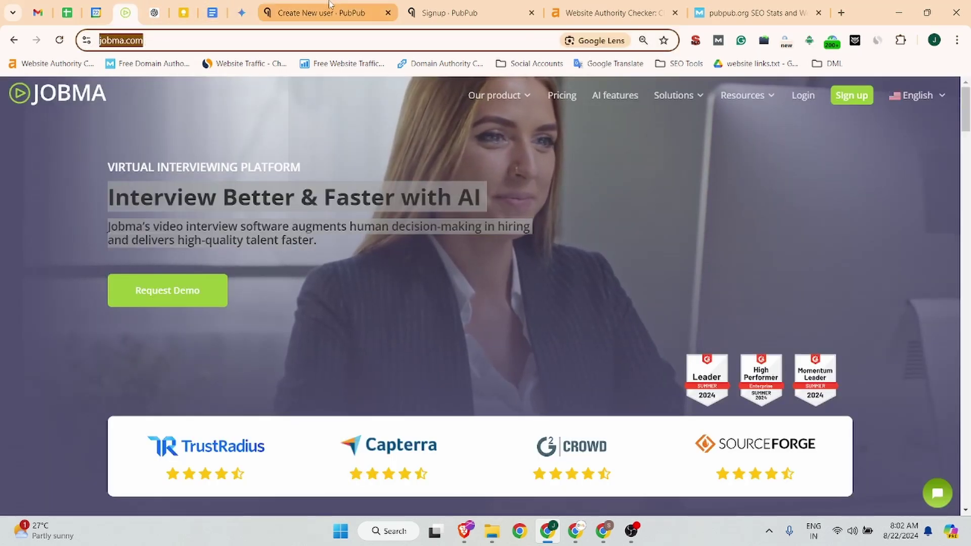
pyautogui.click(324, 13)
pyautogui.hotkey('ctrl', 'v')
# Add a Location field and fill it with the company's full one-line address from the Business Listing document.
pyautogui.click(352, 393)
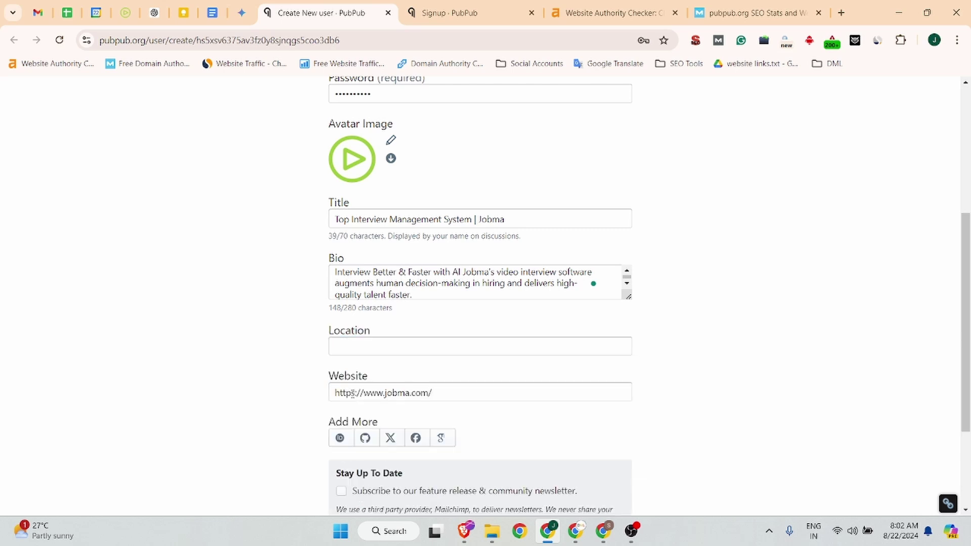
pyautogui.click(359, 349)
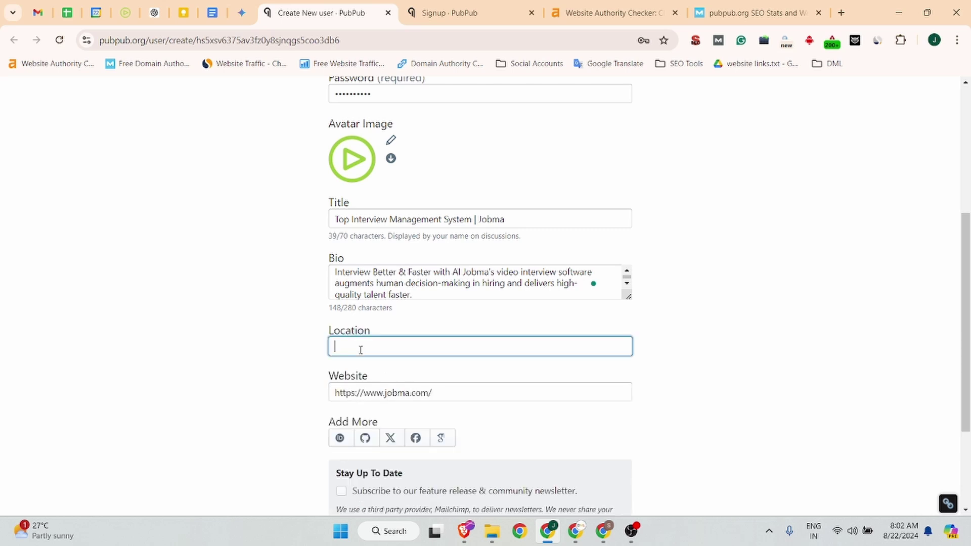
pyautogui.click(212, 13)
pyautogui.tripleClick(533, 277)
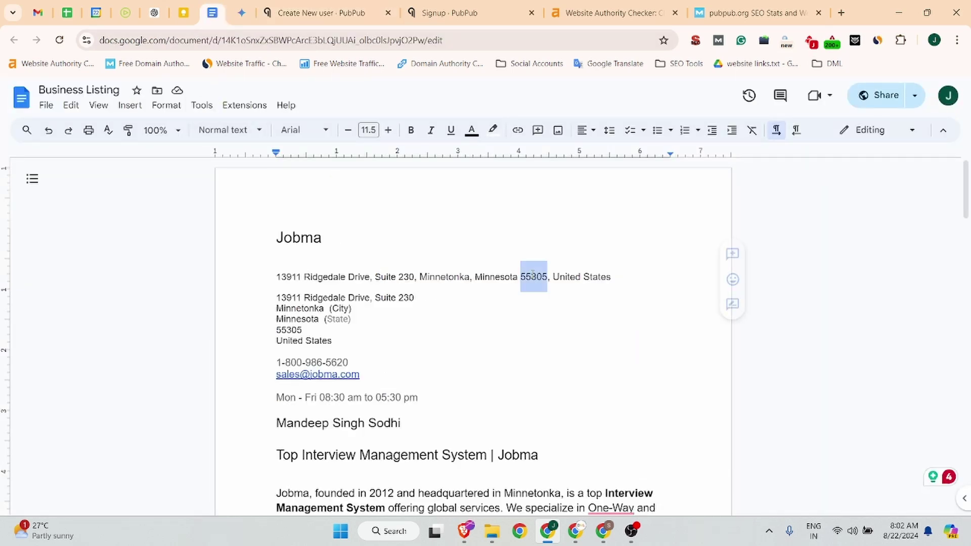
pyautogui.click(293, 4)
pyautogui.hotkey('ctrl', 'v')
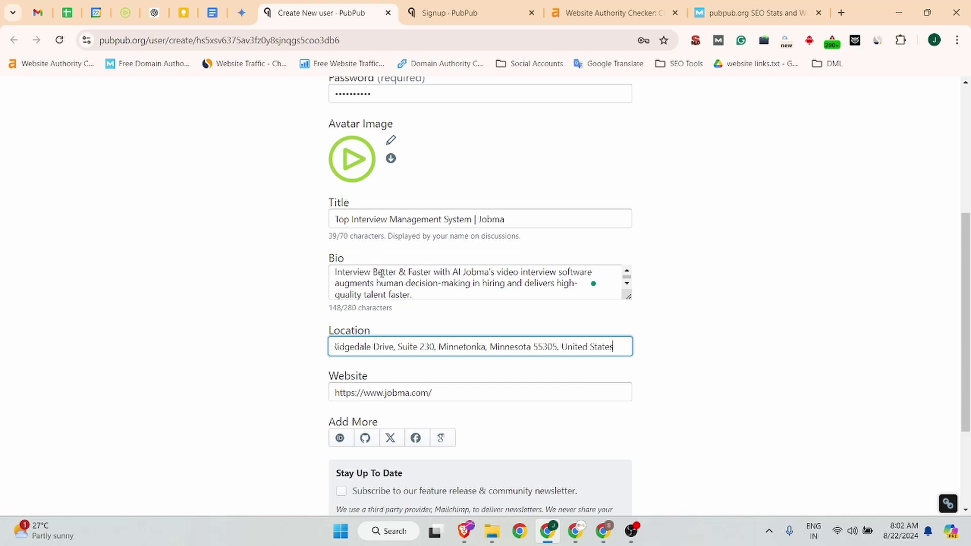
# Add the Facebook, Twitter and Orcid fields to the account profile form.
pyautogui.scroll(-3, 444, 385)
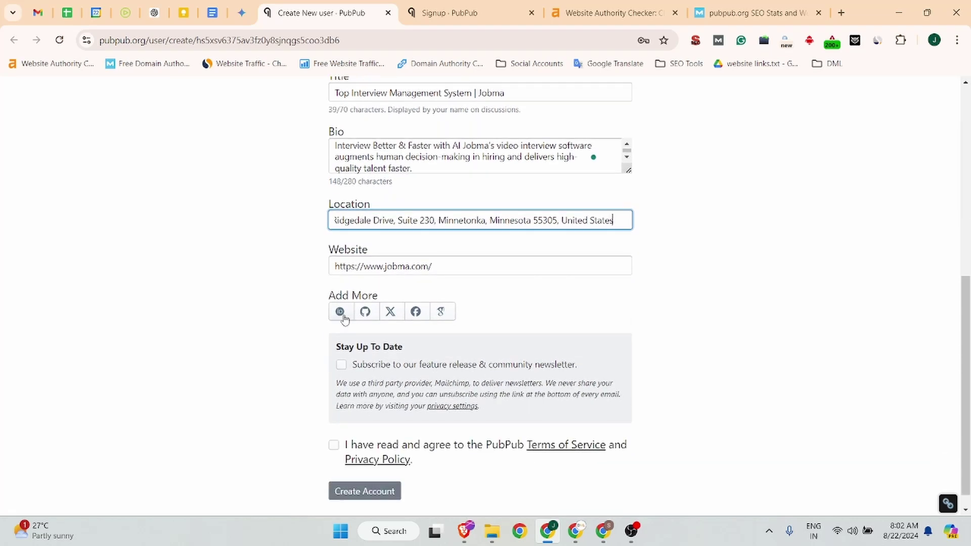
pyautogui.click(416, 312)
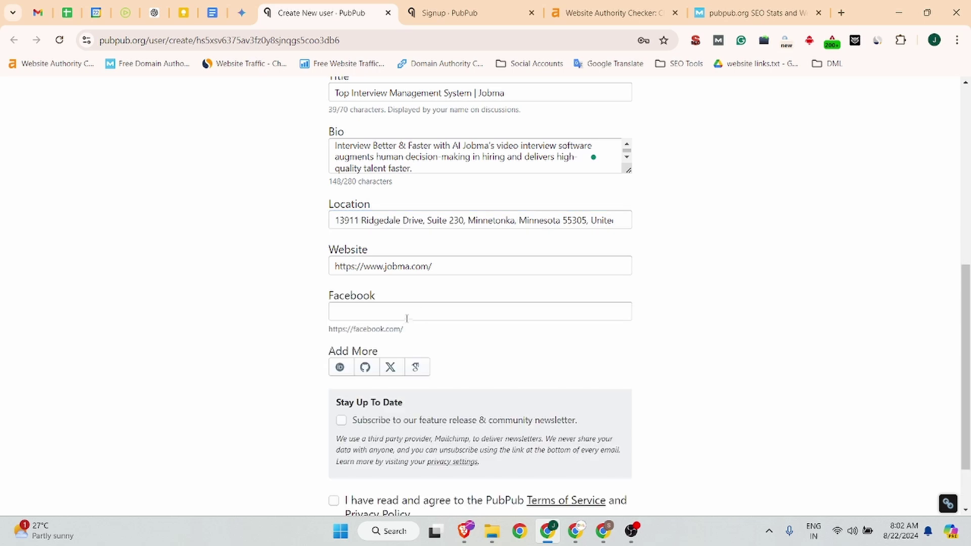
pyautogui.click(391, 368)
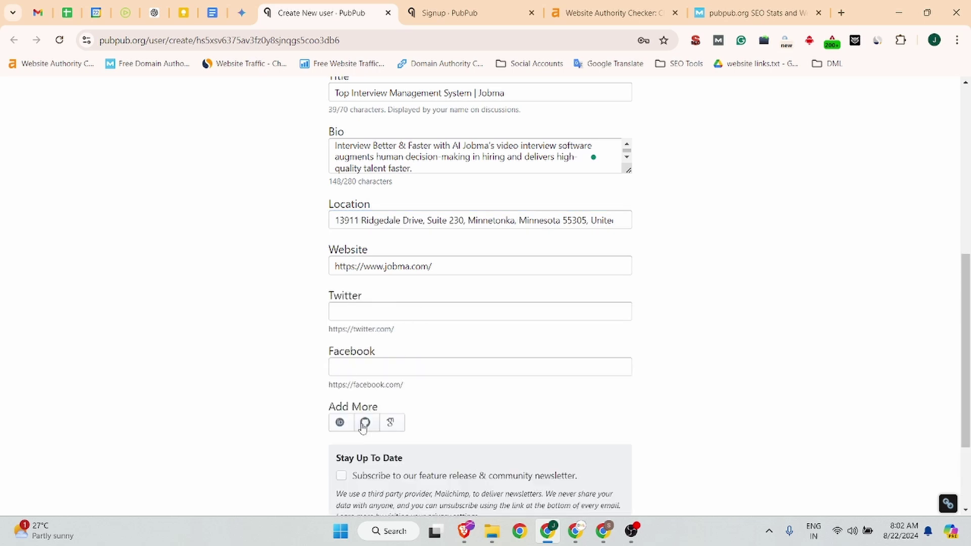
pyautogui.click(340, 423)
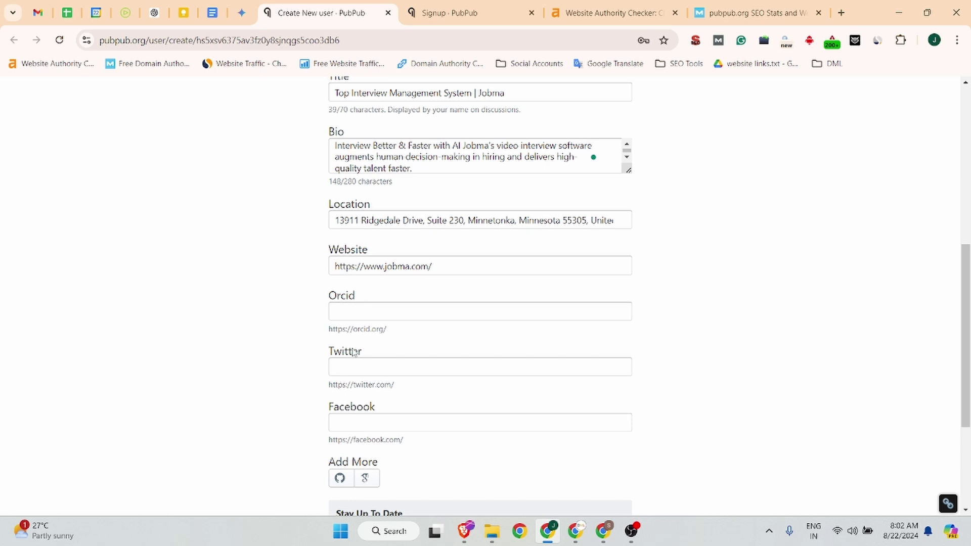
pyautogui.click(353, 309)
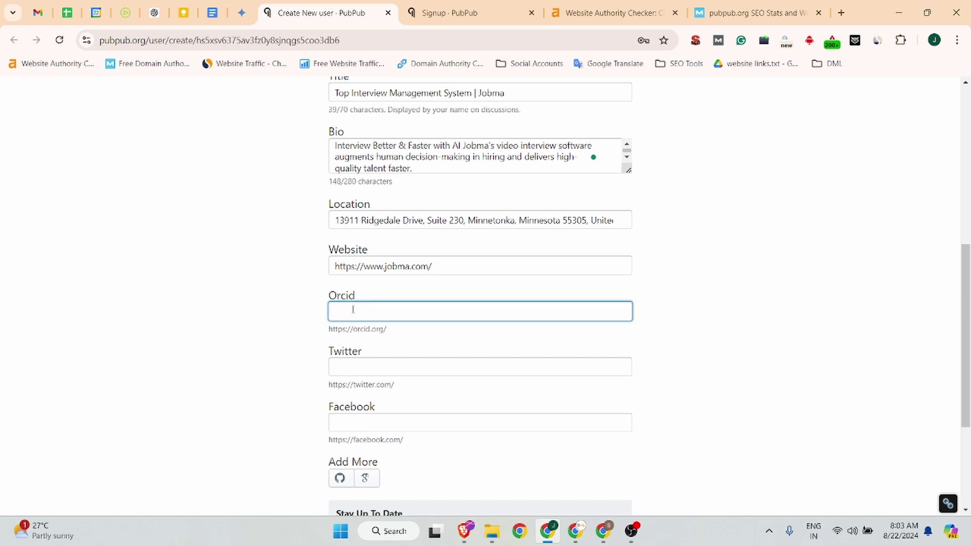
# Fill the Twitter field with the handle jobmainterview, copied from the Twitter link in the Business Listing document.
pyautogui.click(354, 362)
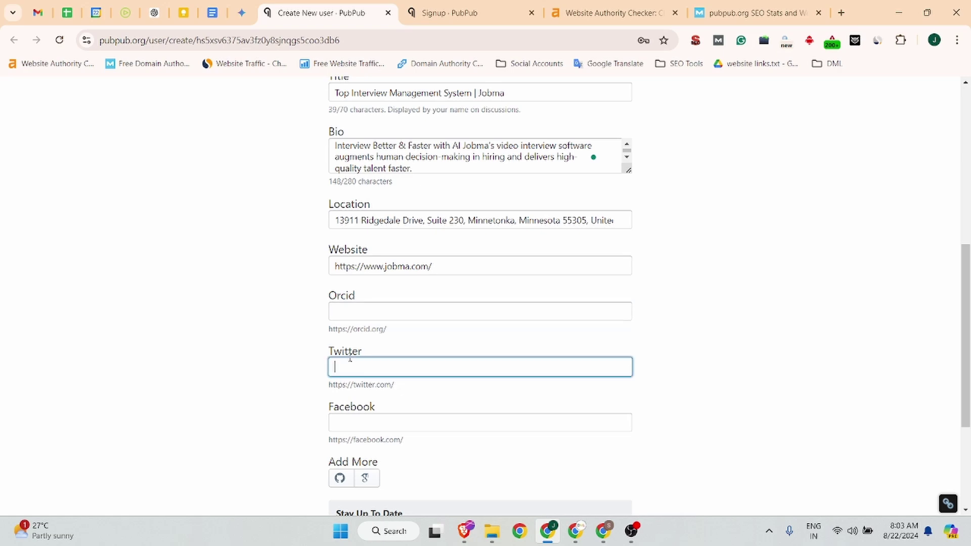
pyautogui.click(215, 4)
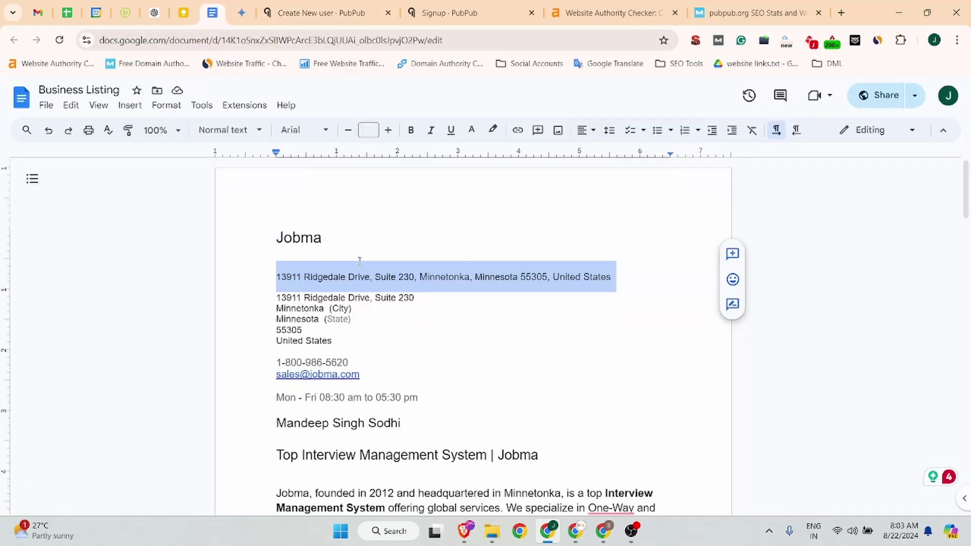
pyautogui.scroll(-10, 370, 304)
pyautogui.scroll(-5, 370, 305)
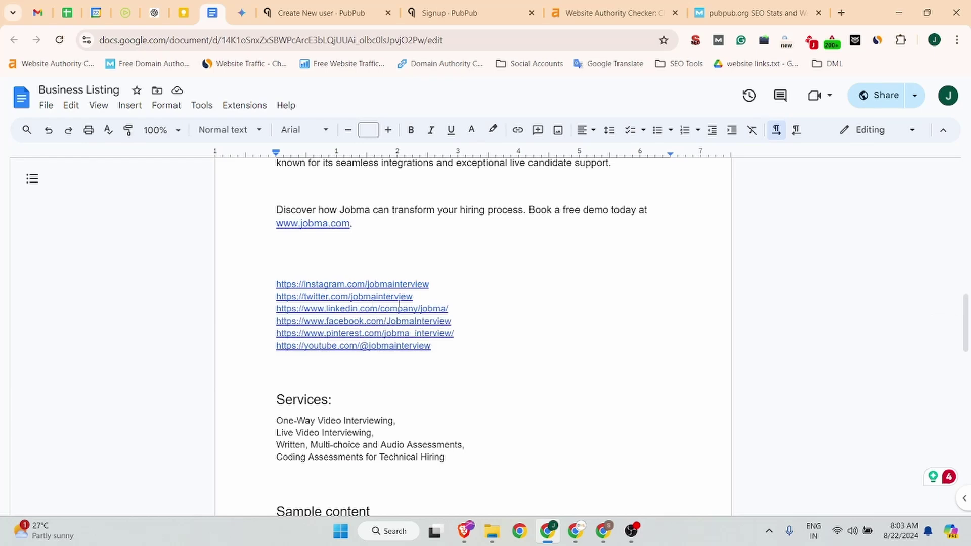
pyautogui.moveTo(421, 296); pyautogui.dragTo(276, 296)
pyautogui.click(313, 12)
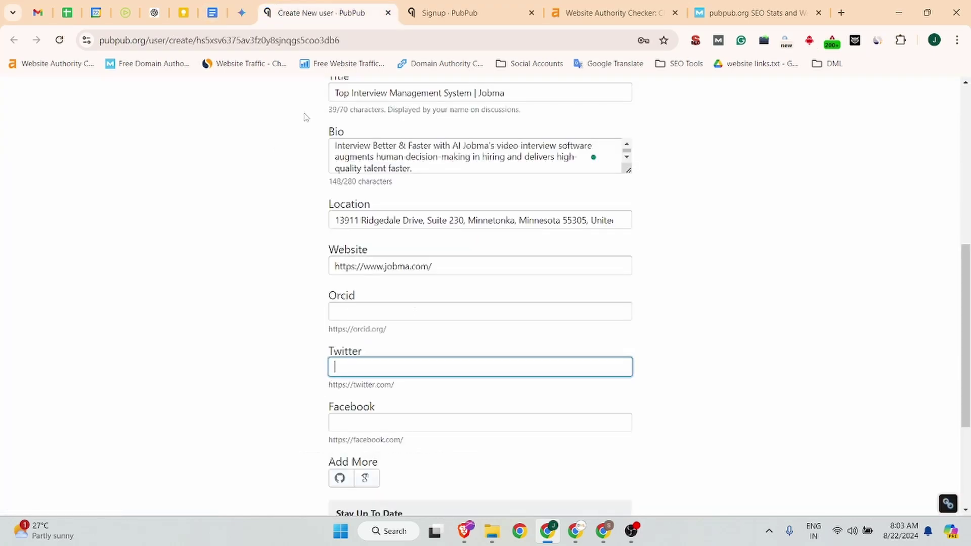
pyautogui.click(213, 12)
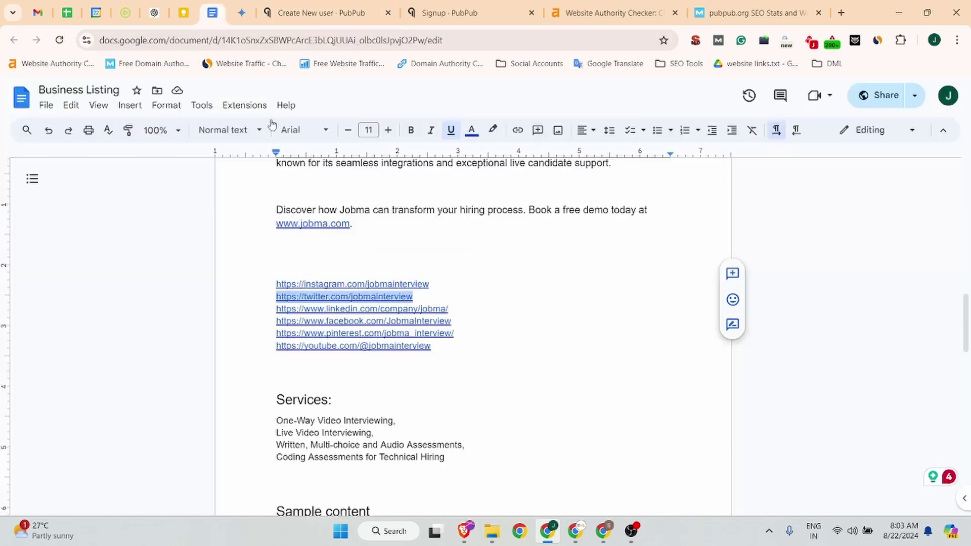
pyautogui.moveTo(427, 304); pyautogui.dragTo(360, 304)
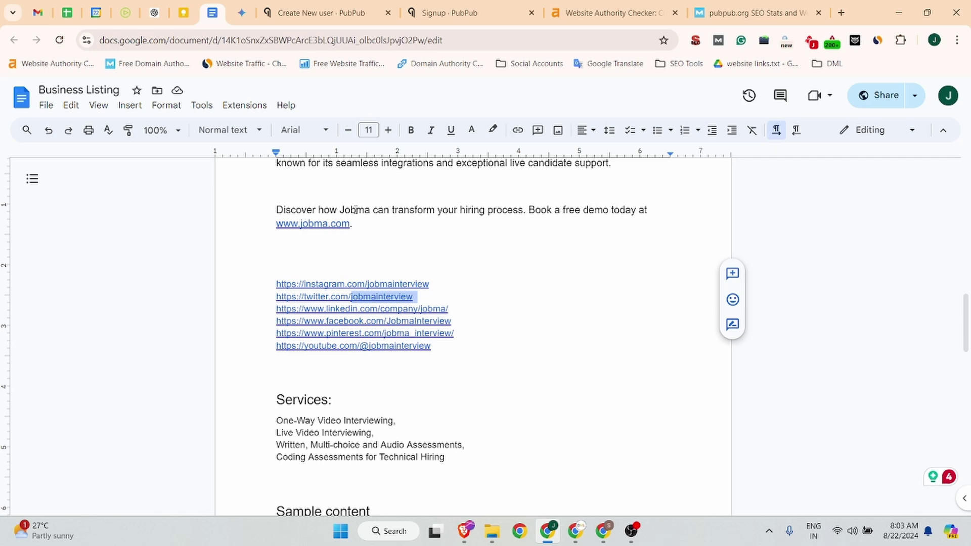
pyautogui.hotkey('ctrl', 'c')
pyautogui.click(313, 13)
pyautogui.hotkey('ctrl', 'v')
# Fill the Facebook field with the handle JobmaInterview, copied from the Facebook link in the Business Listing document.
pyautogui.click(379, 424)
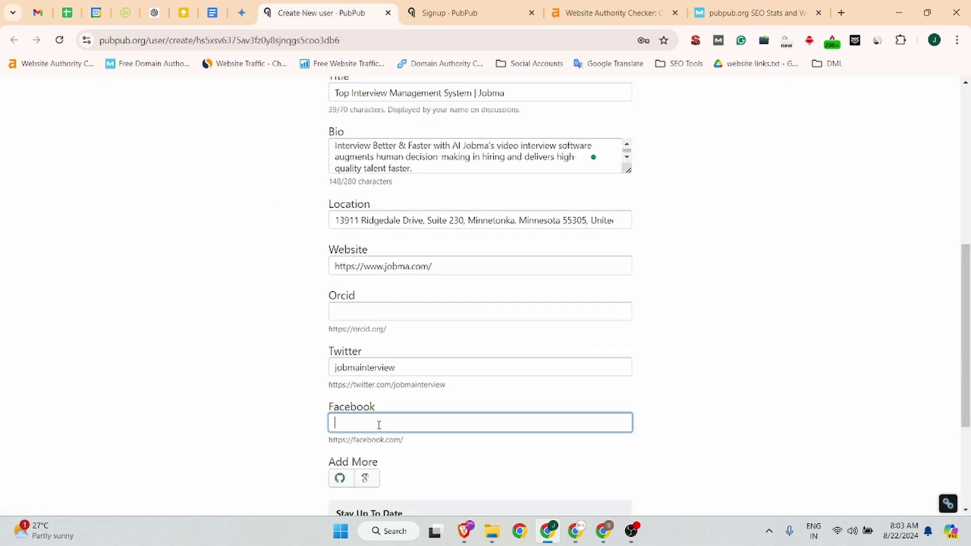
pyautogui.click(212, 13)
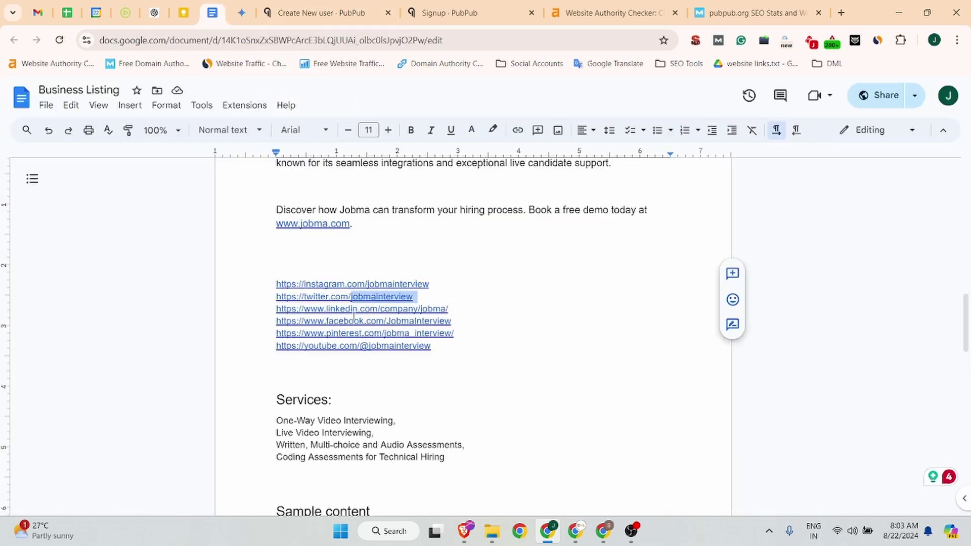
pyautogui.moveTo(454, 319); pyautogui.dragTo(396, 320)
pyautogui.hotkey('ctrl', 'c')
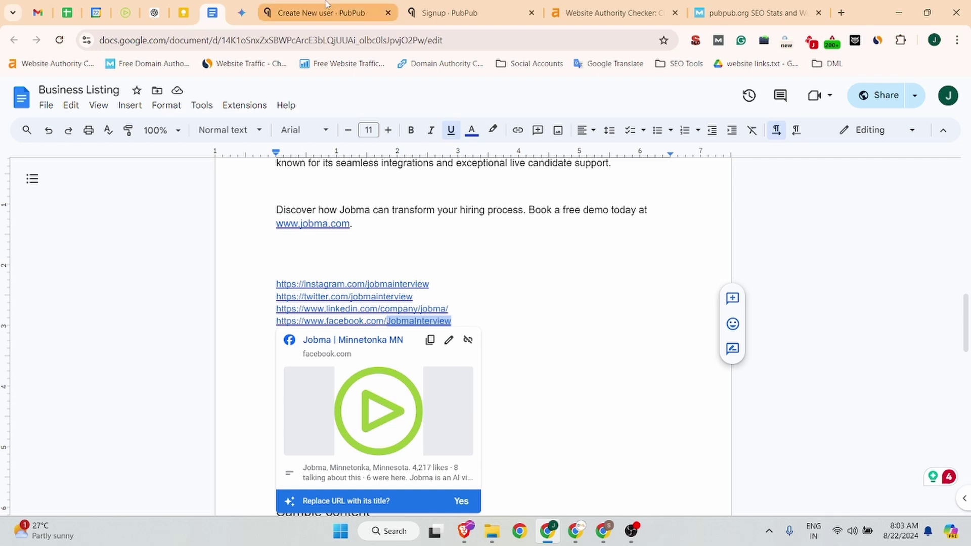
pyautogui.click(313, 13)
pyautogui.hotkey('ctrl', 'v')
# Agree to the PubPub Terms of Service and Privacy Policy, leave the newsletter subscription off, and create the account.
pyautogui.scroll(-3, 444, 354)
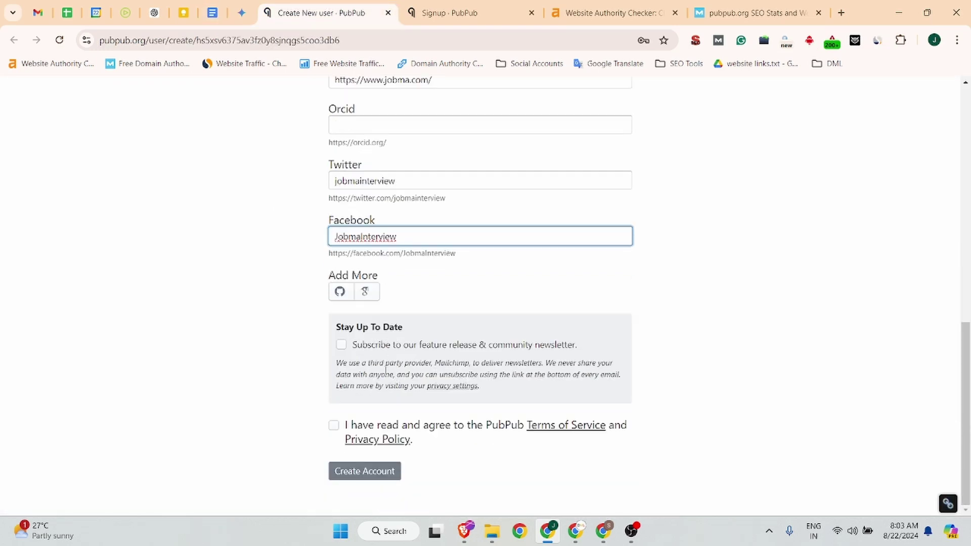
pyautogui.click(342, 345)
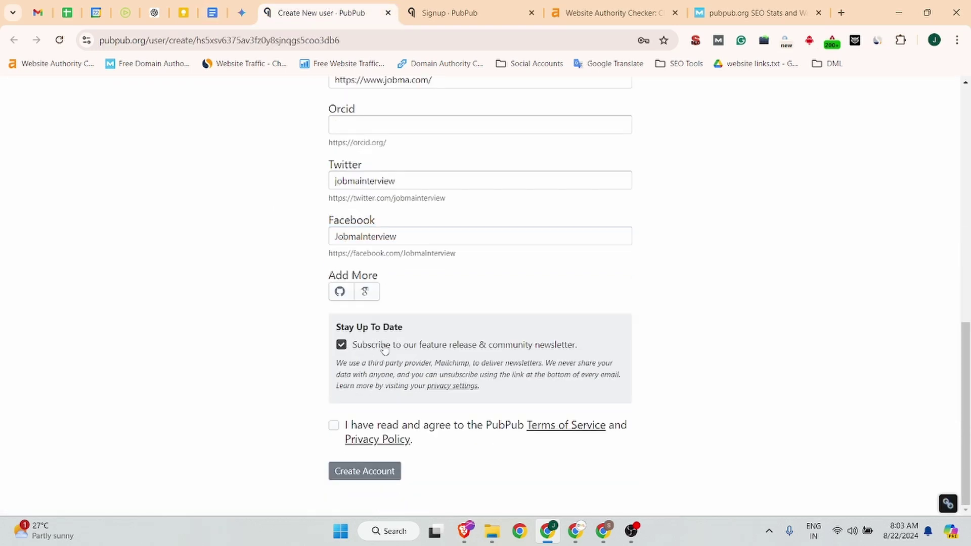
pyautogui.click(334, 426)
pyautogui.click(341, 347)
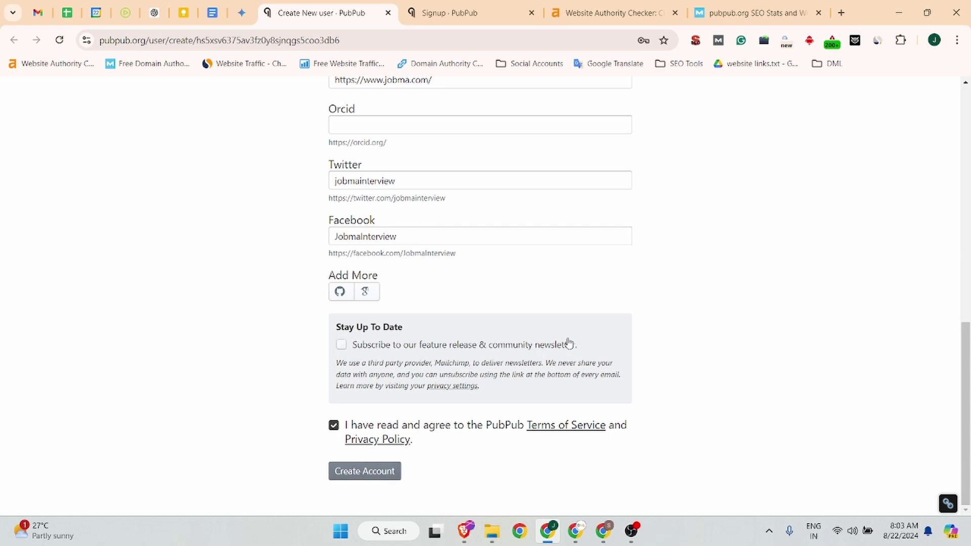
pyautogui.click(362, 477)
pyautogui.scroll(1, 439, 332)
pyautogui.scroll(8, 439, 332)
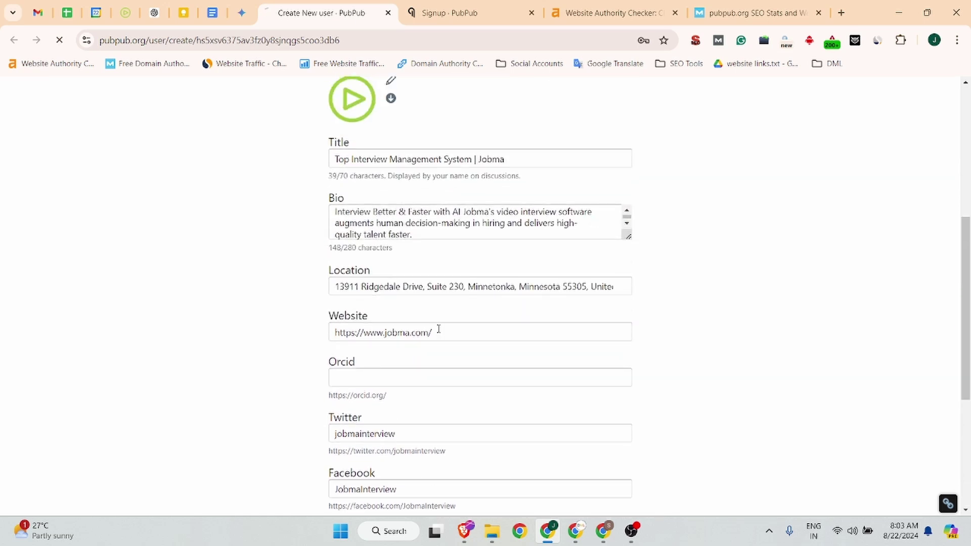
pyautogui.scroll(2, 440, 332)
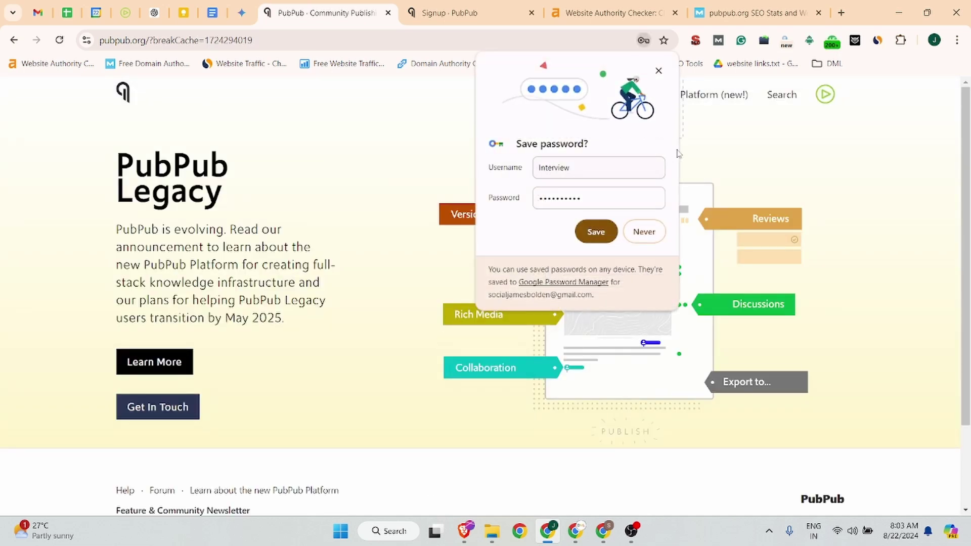
# Save the new account's login in the browser and open the Jobma Interview profile page.
pyautogui.click(595, 232)
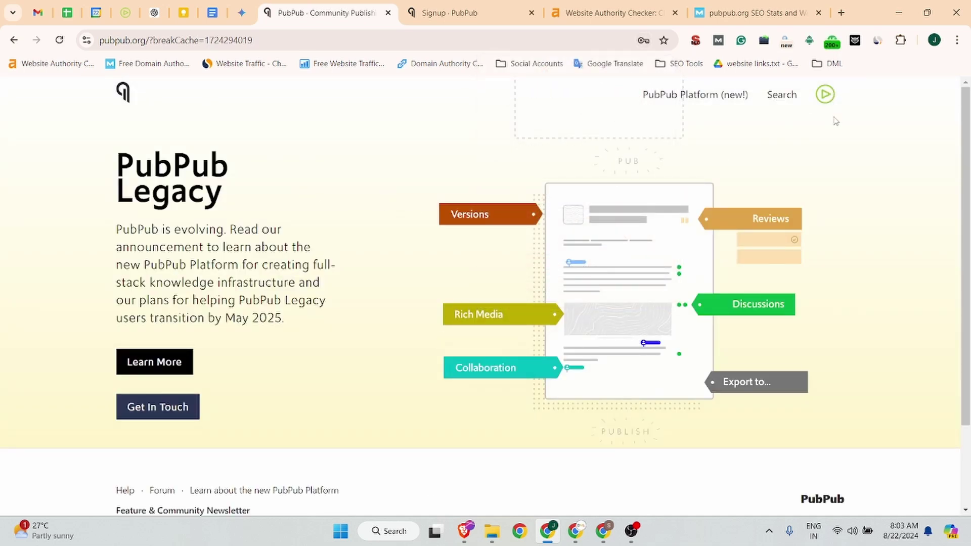
pyautogui.click(824, 96)
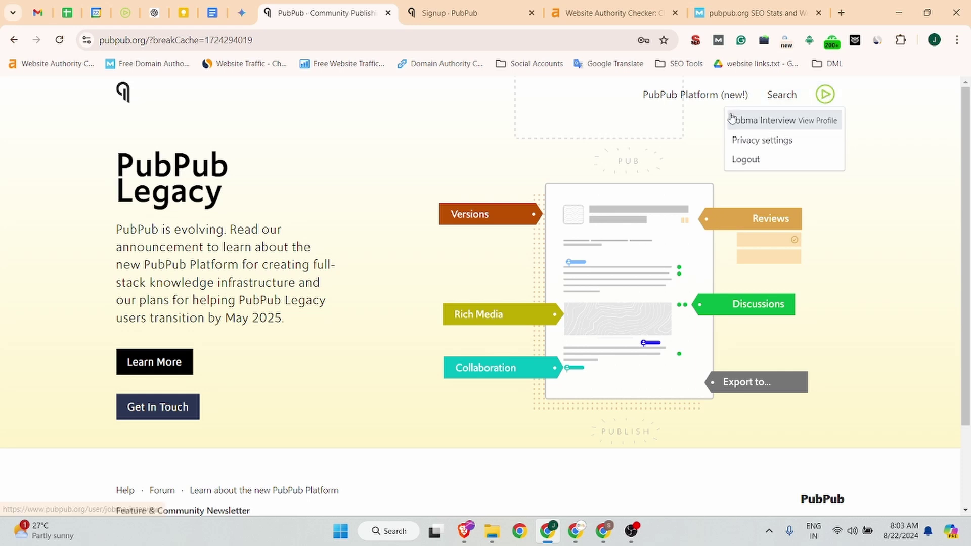
pyautogui.click(794, 124)
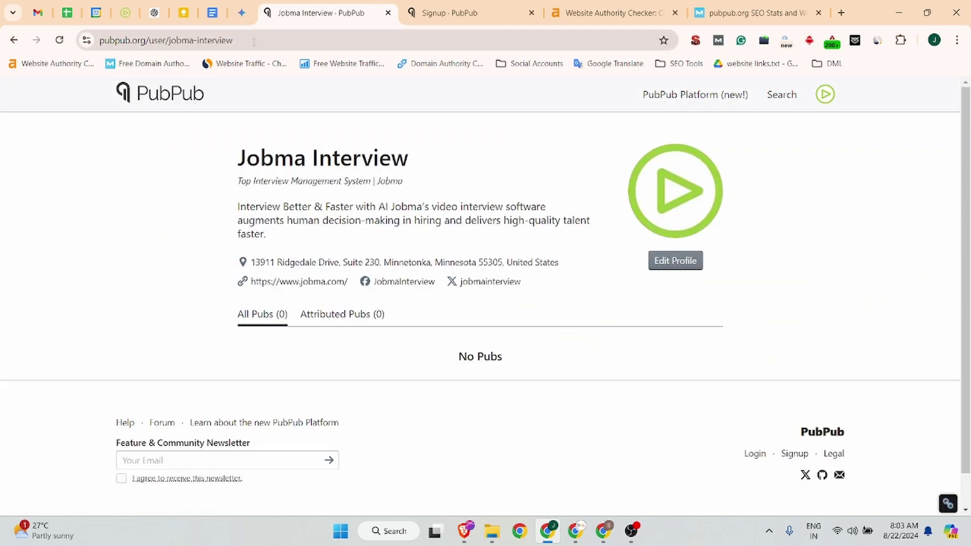
# Copy the profile's URL and open pubpub.org/user/jobma-interview in an incognito window to view the public page.
pyautogui.moveTo(261, 40); pyautogui.dragTo(99, 40)
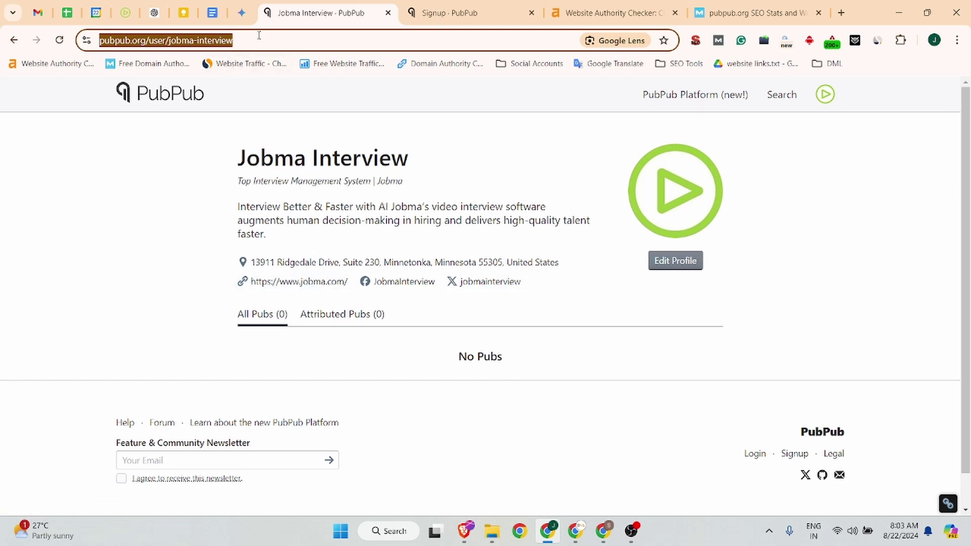
pyautogui.hotkey('ctrl', 'n')
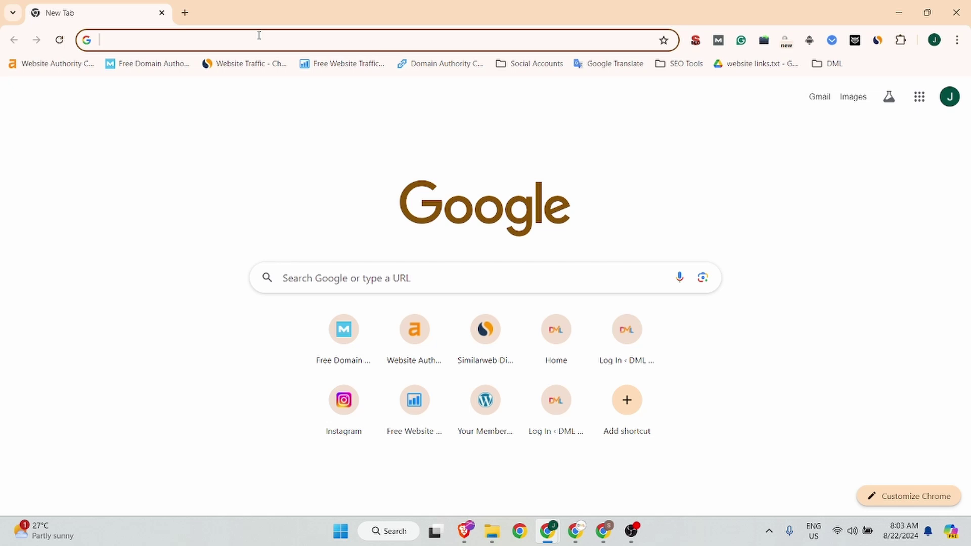
pyautogui.click(956, 13)
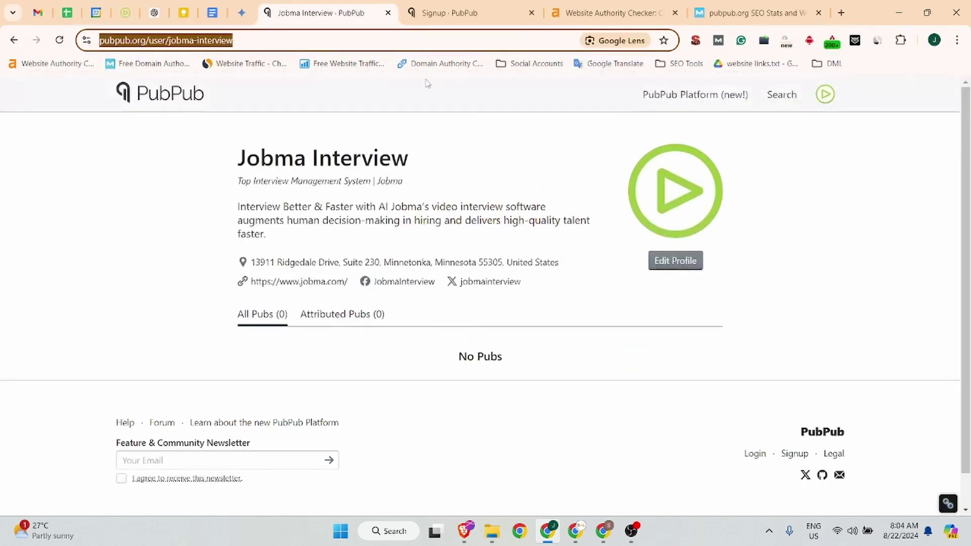
pyautogui.hotkey('ctrl', 'shift', 'n')
pyautogui.hotkey('ctrl', 'v')
pyautogui.press('Return')
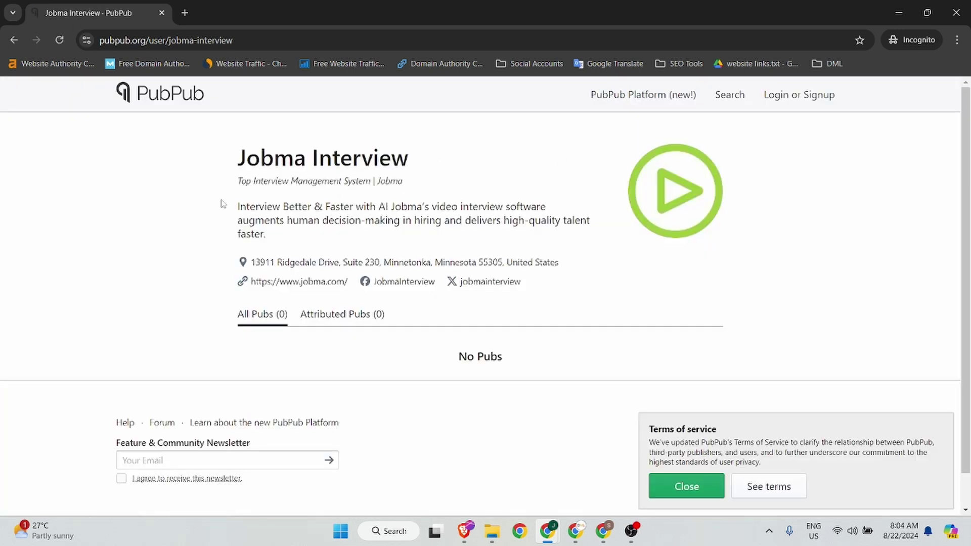
pyautogui.moveTo(240, 183); pyautogui.dragTo(419, 185)
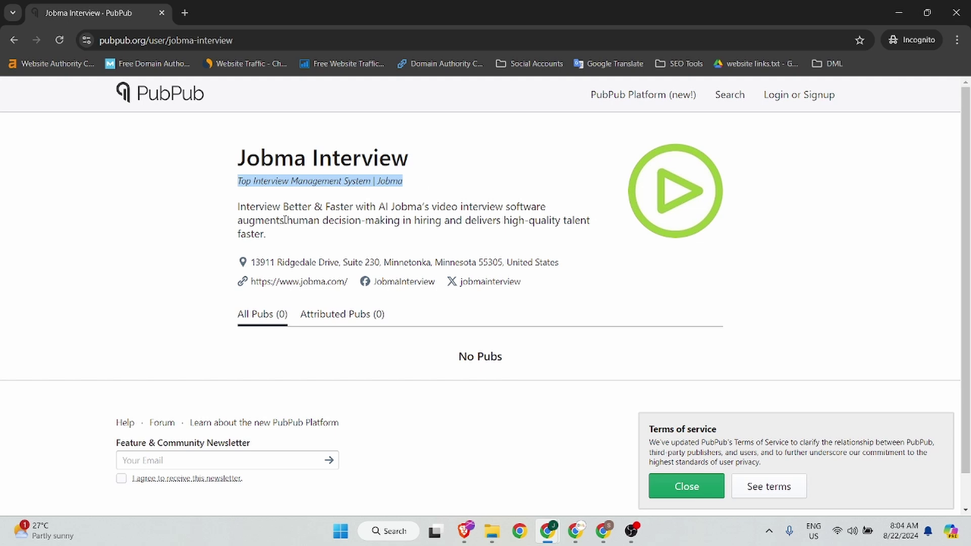
pyautogui.moveTo(274, 238); pyautogui.dragTo(225, 206)
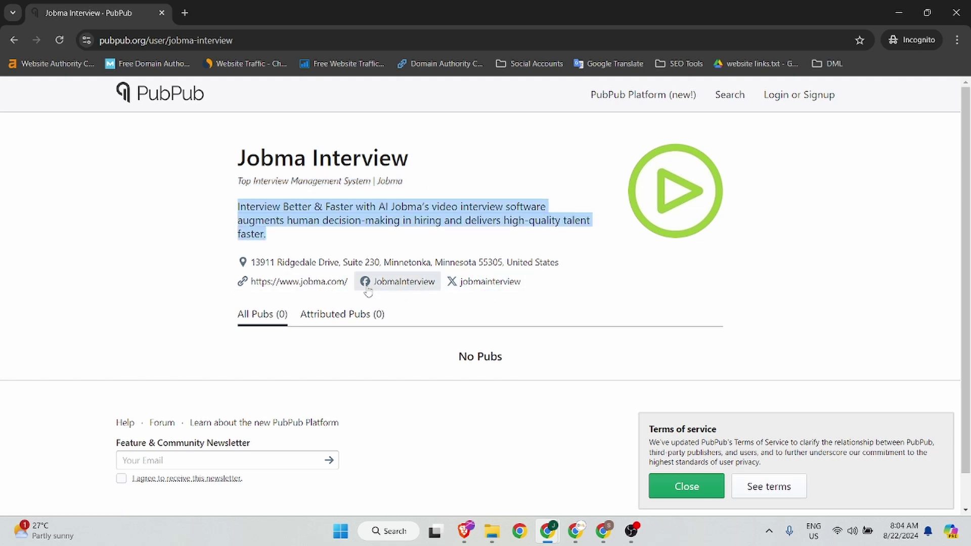
pyautogui.rightClick(273, 282)
pyautogui.click(309, 430)
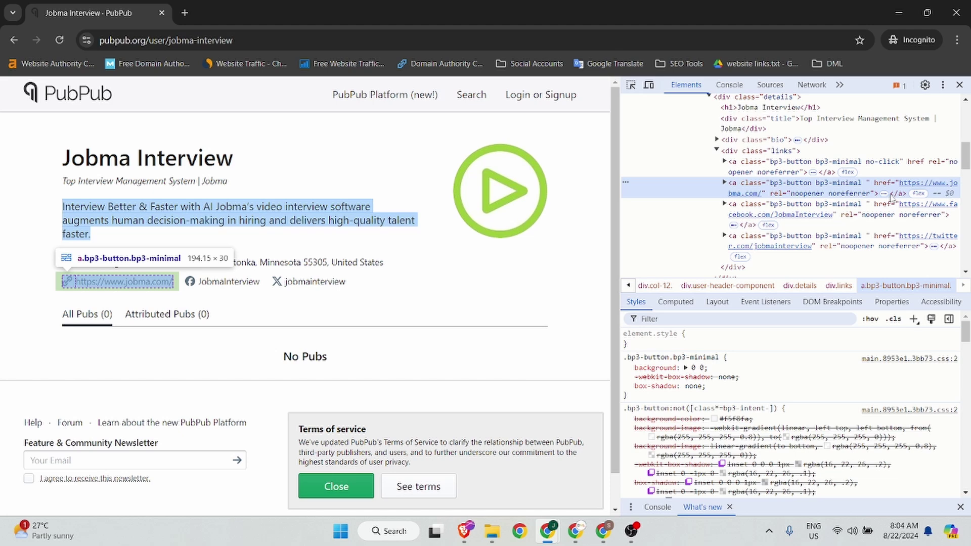
pyautogui.click(959, 86)
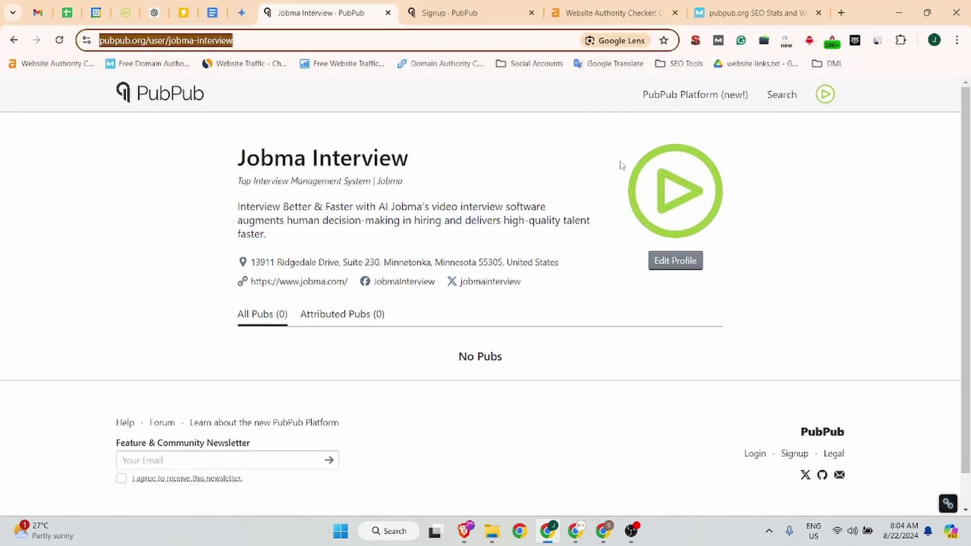
# View the PubPub Platform page, return to the Jobma Interview profile and look it over.
pyautogui.click(694, 95)
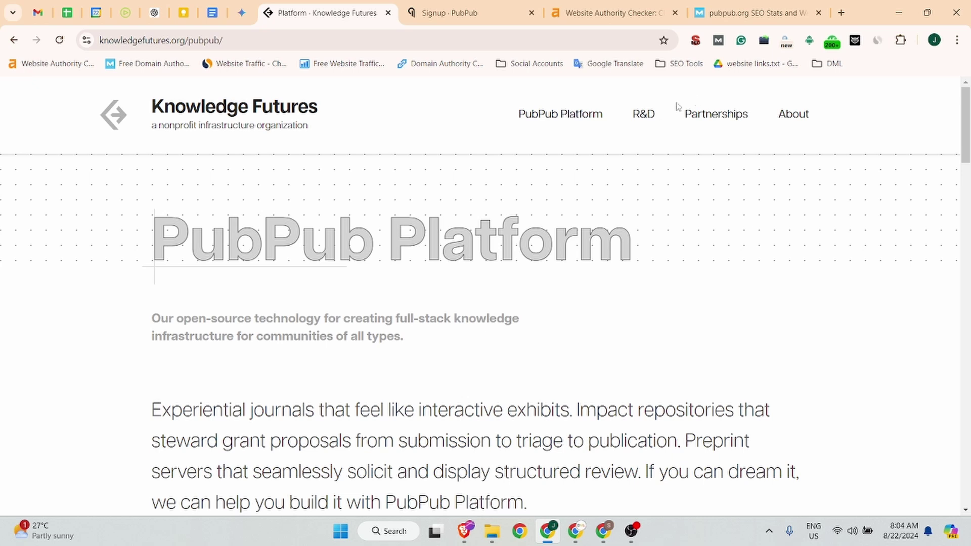
pyautogui.click(14, 39)
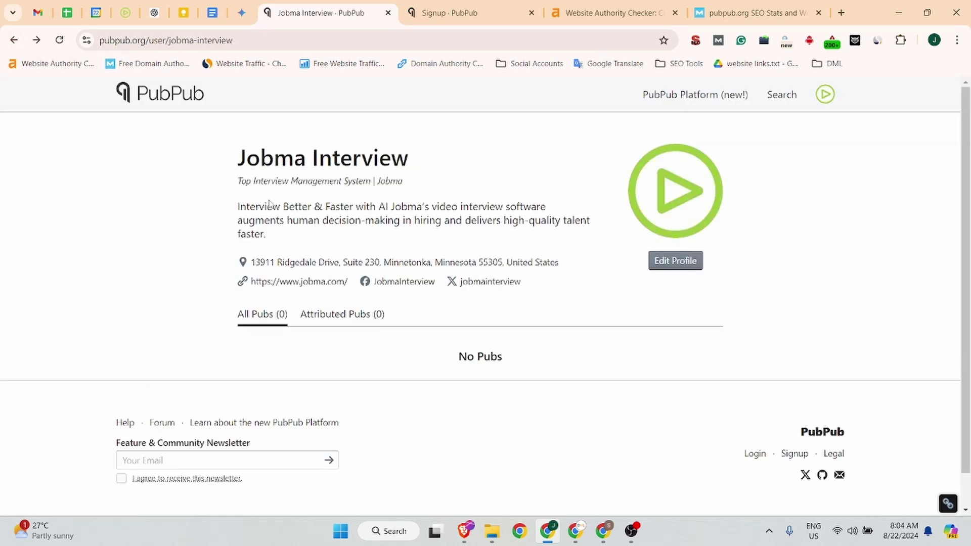
pyautogui.scroll(-1, 309, 261)
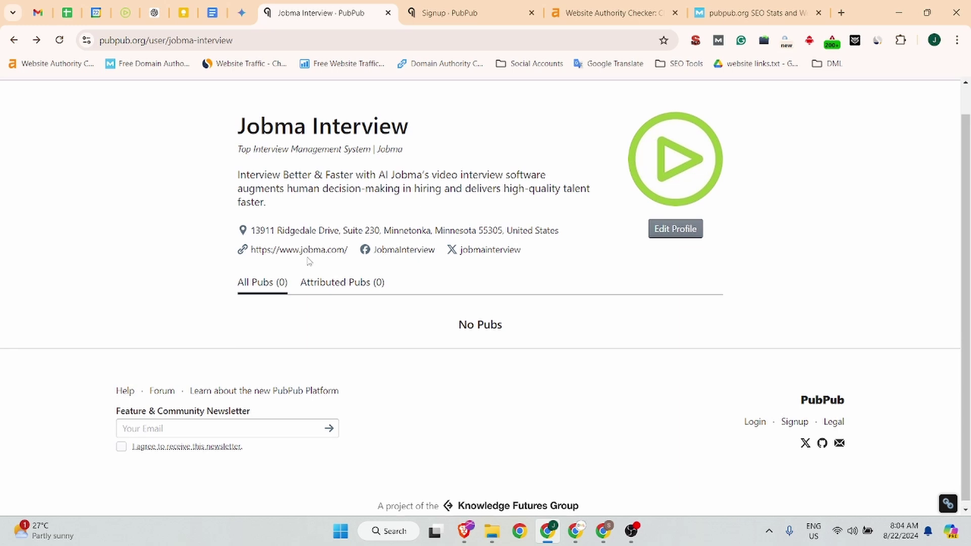
pyautogui.scroll(1, 308, 260)
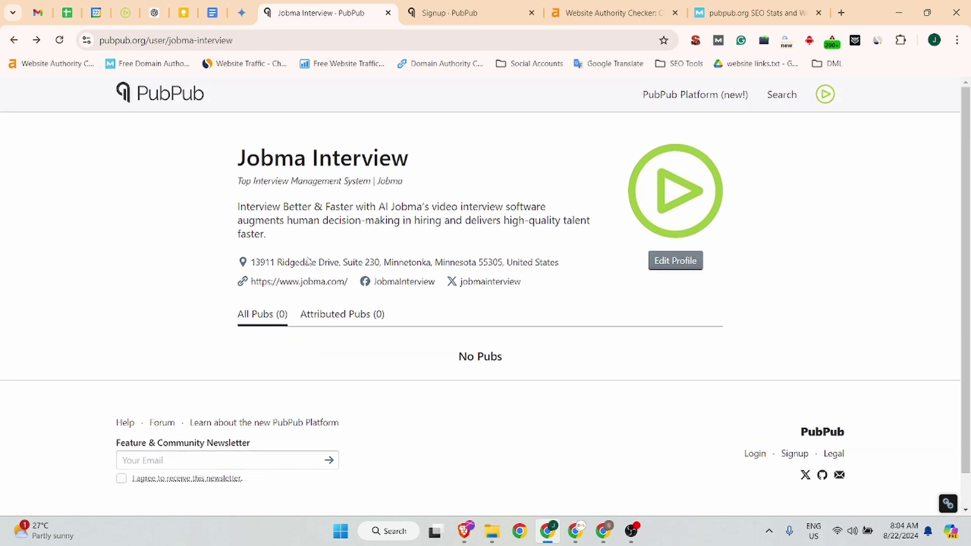
# Look through the PubPub home page and reopen the Jobma Interview profile from the account options.
pyautogui.click(163, 100)
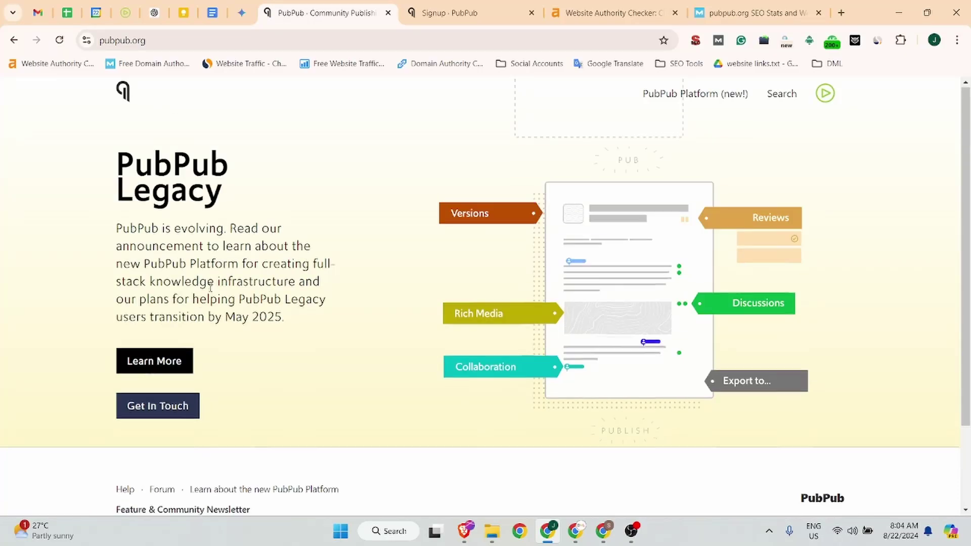
pyautogui.scroll(-3, 231, 284)
pyautogui.scroll(3, 262, 274)
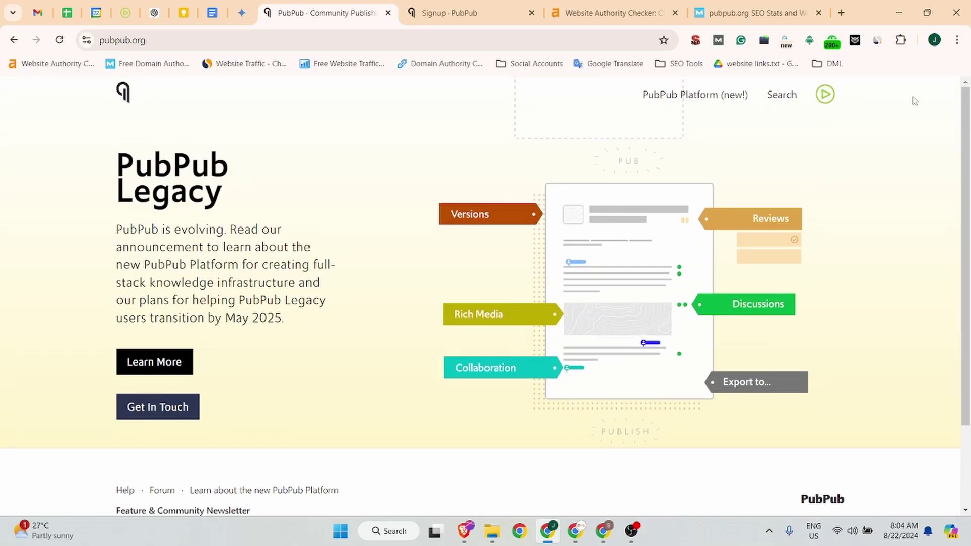
pyautogui.click(825, 94)
pyautogui.click(786, 128)
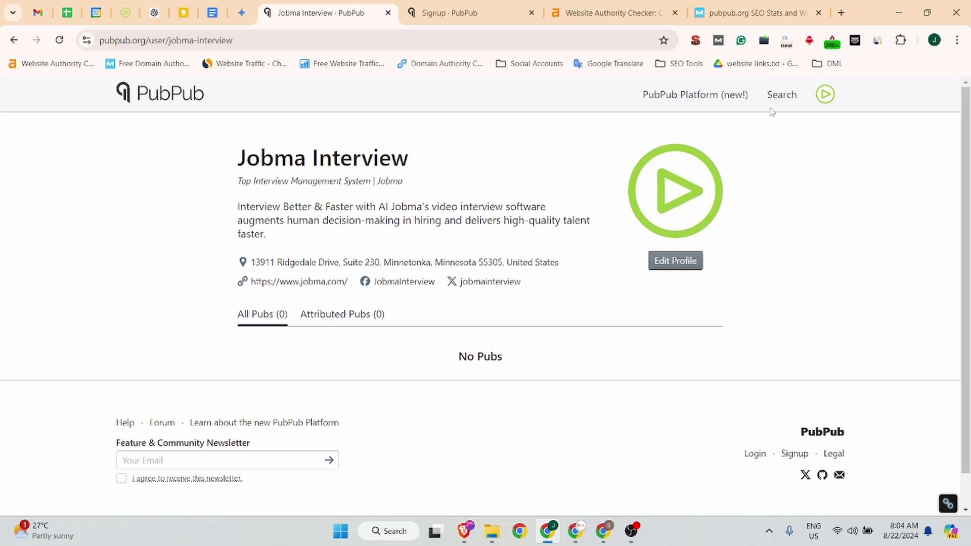